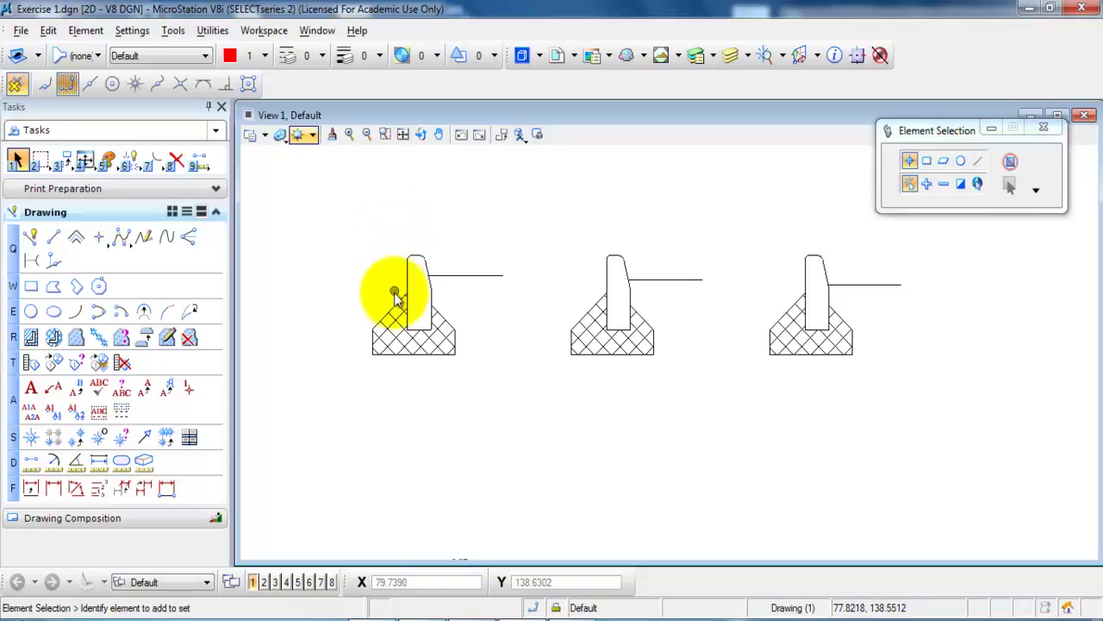
Start the kerb outline below the first section with a horizontal top line 0.07 long, running leftward
click(53, 239)
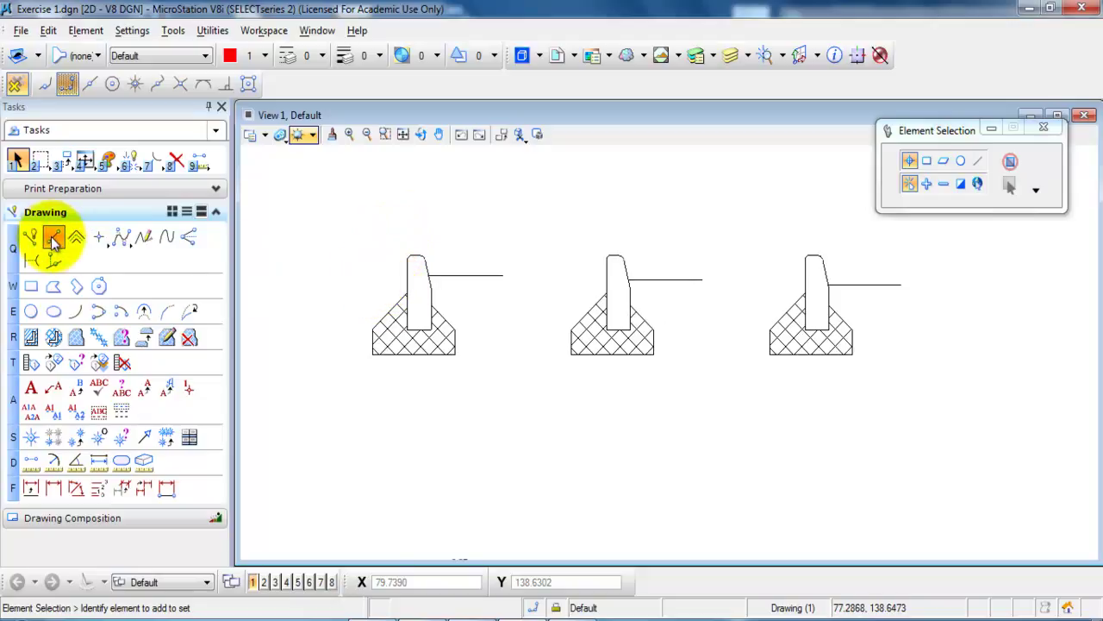
click(435, 423)
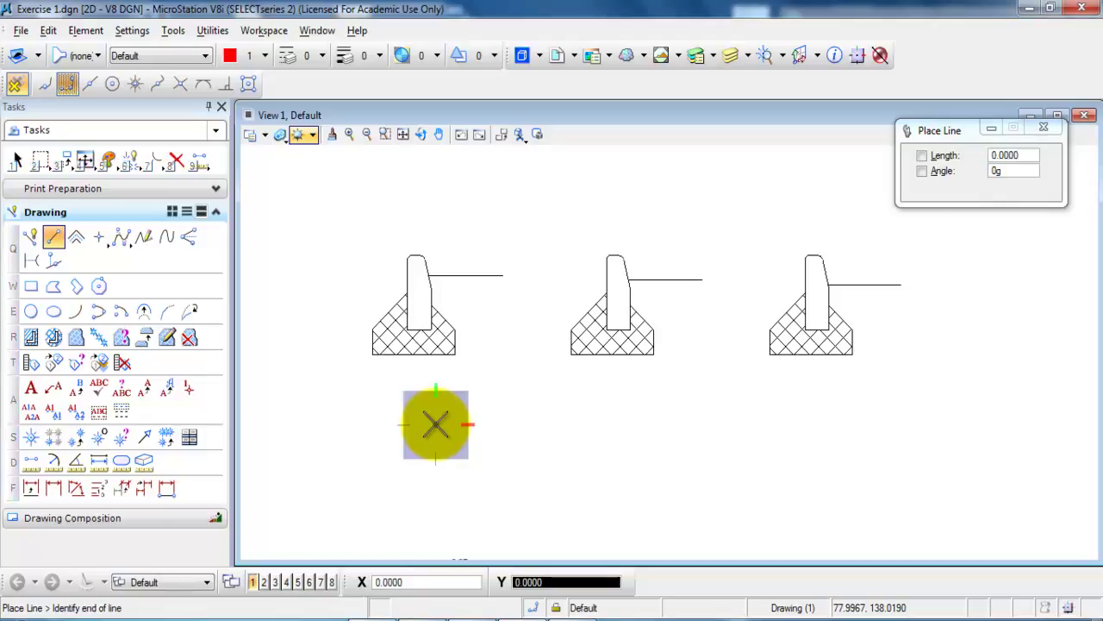
text(-0.2435)
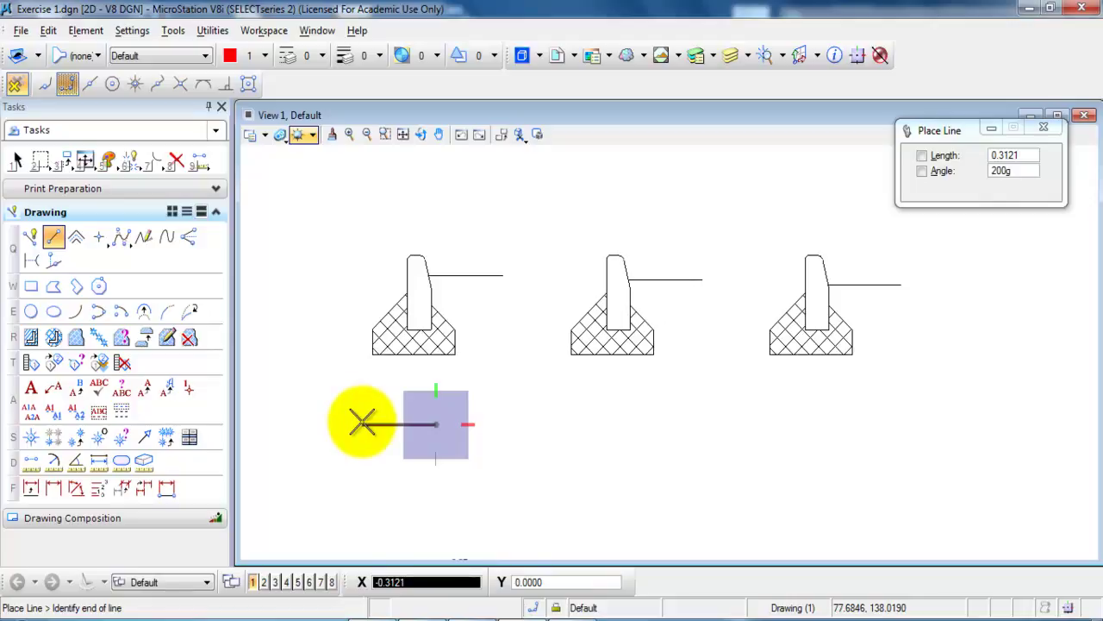
key(space)
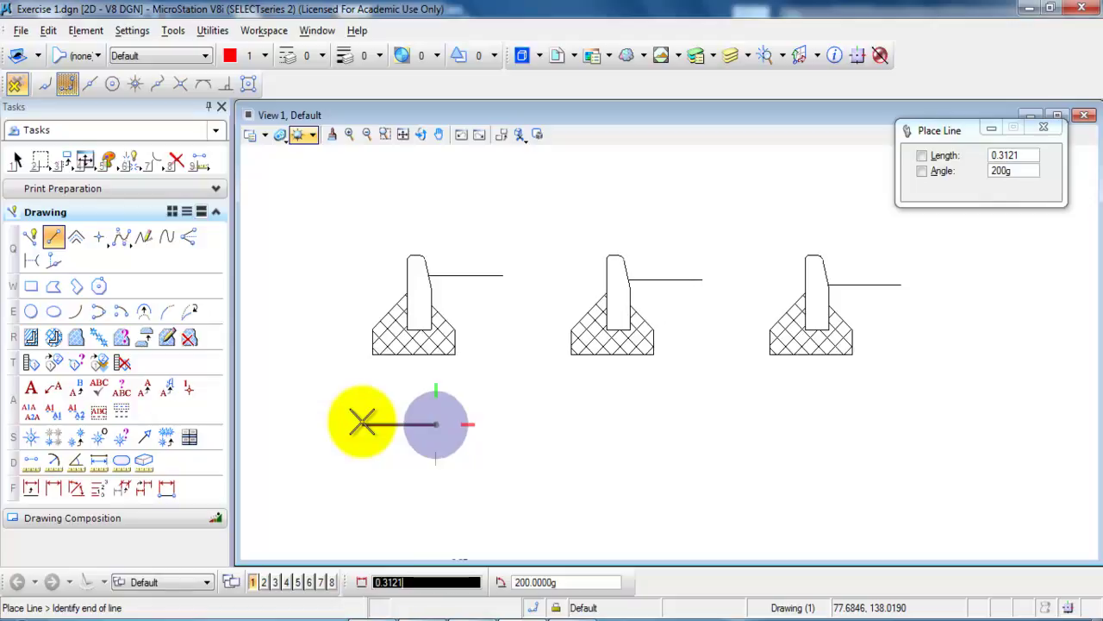
key(space)
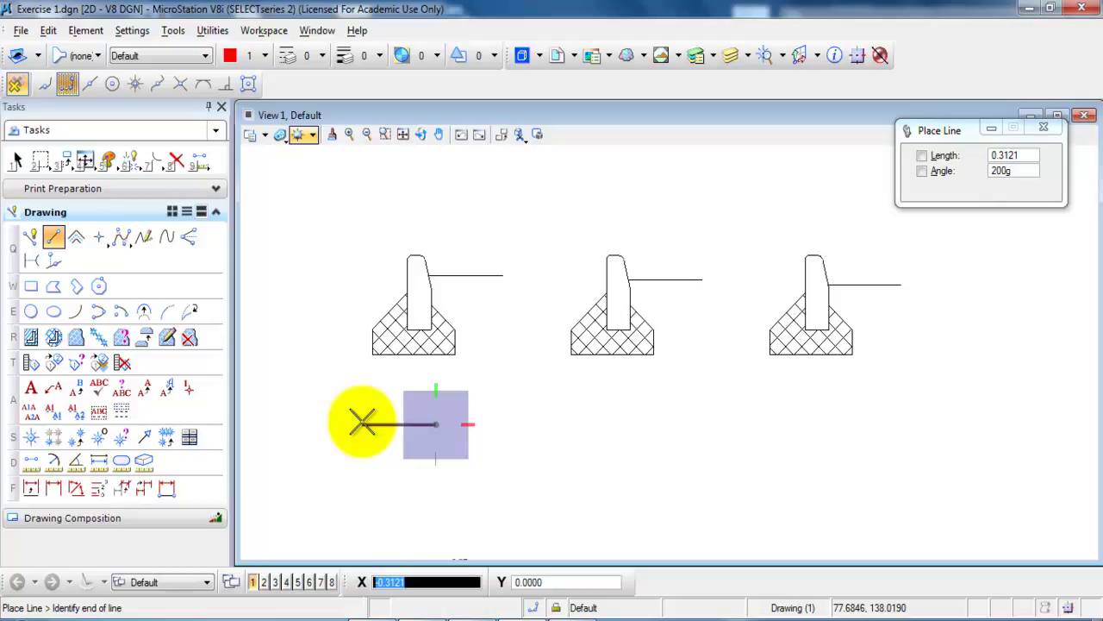
text(0)
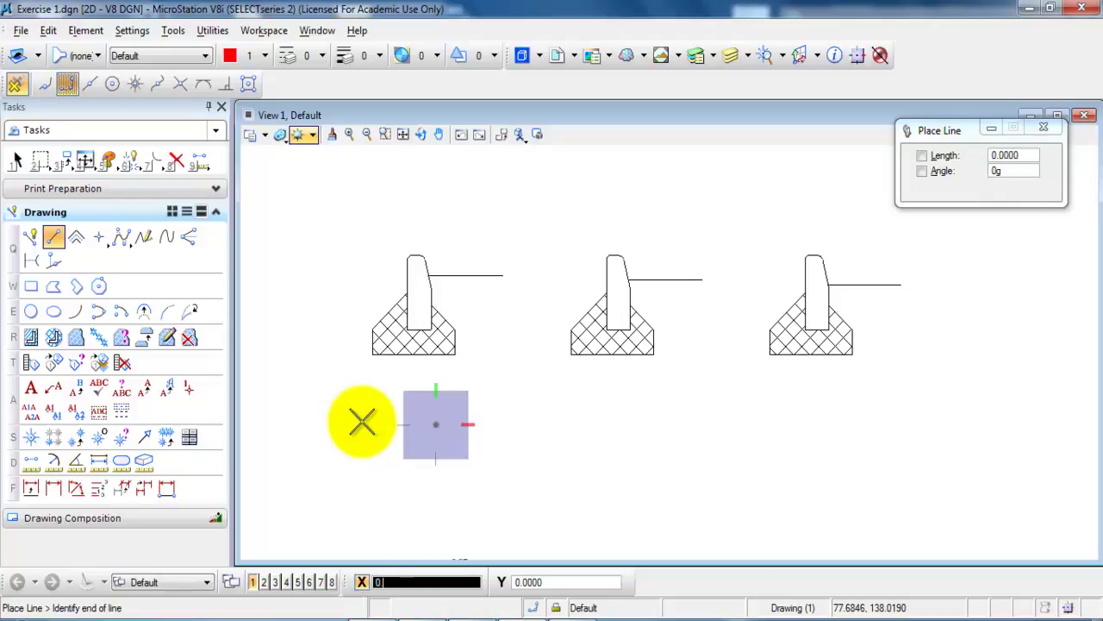
text(.07)
click(362, 421)
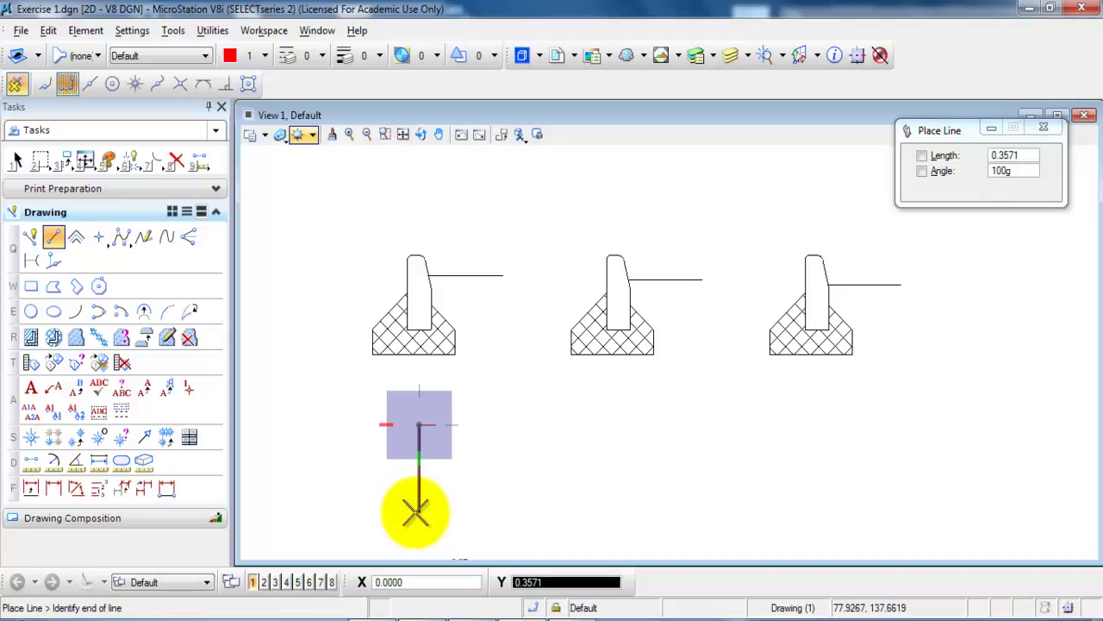
Continue the outline with a 0.3 vertical line downward and a 0.1 horizontal base line to the right
text(0.3)
click(415, 512)
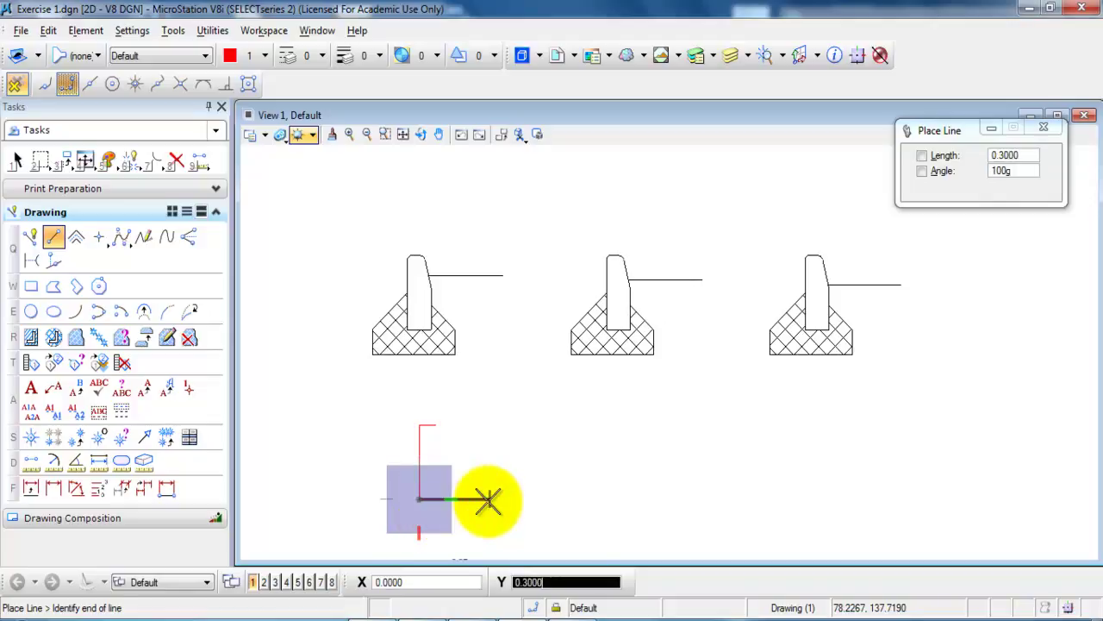
text(0)
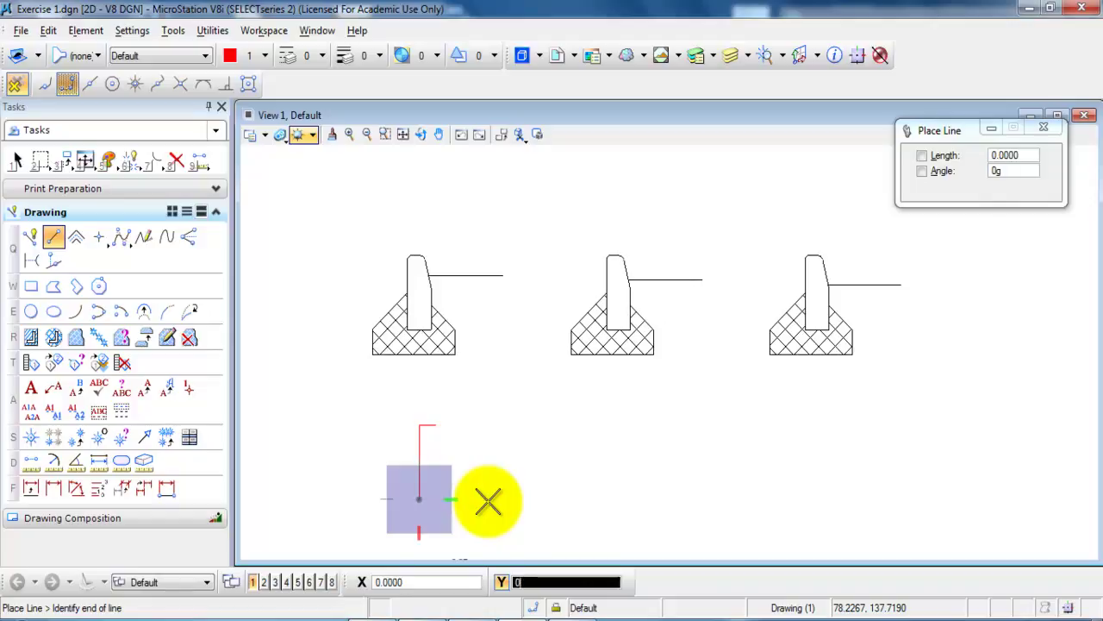
text(.1)
click(489, 501)
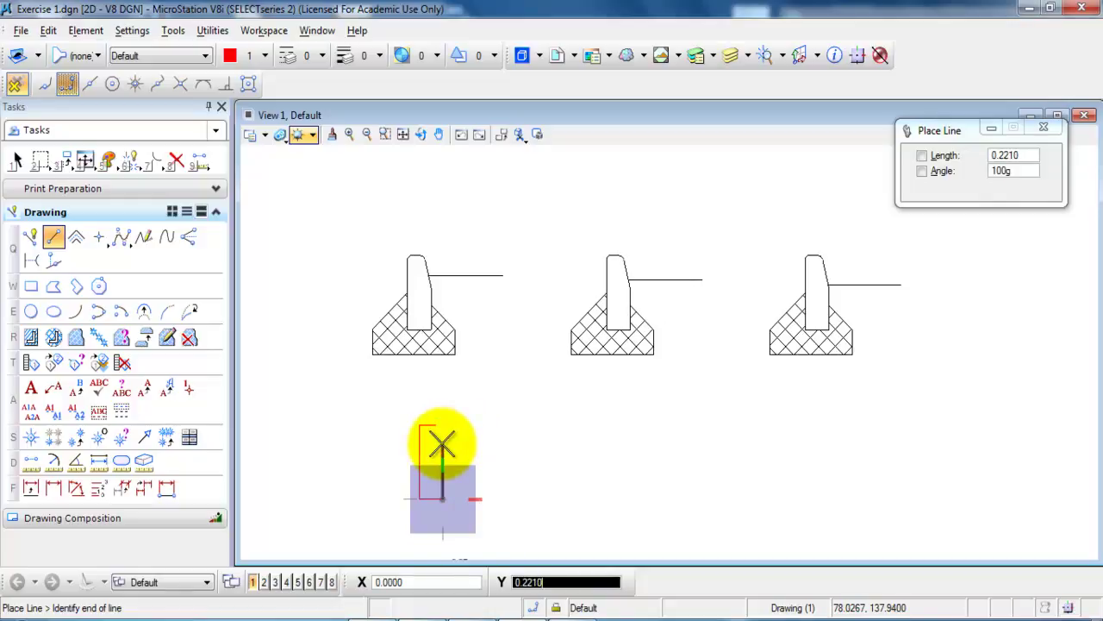
Draw the right side 0.17 upward and close the outline with a sloped line to the top edge's starting point
text(0)
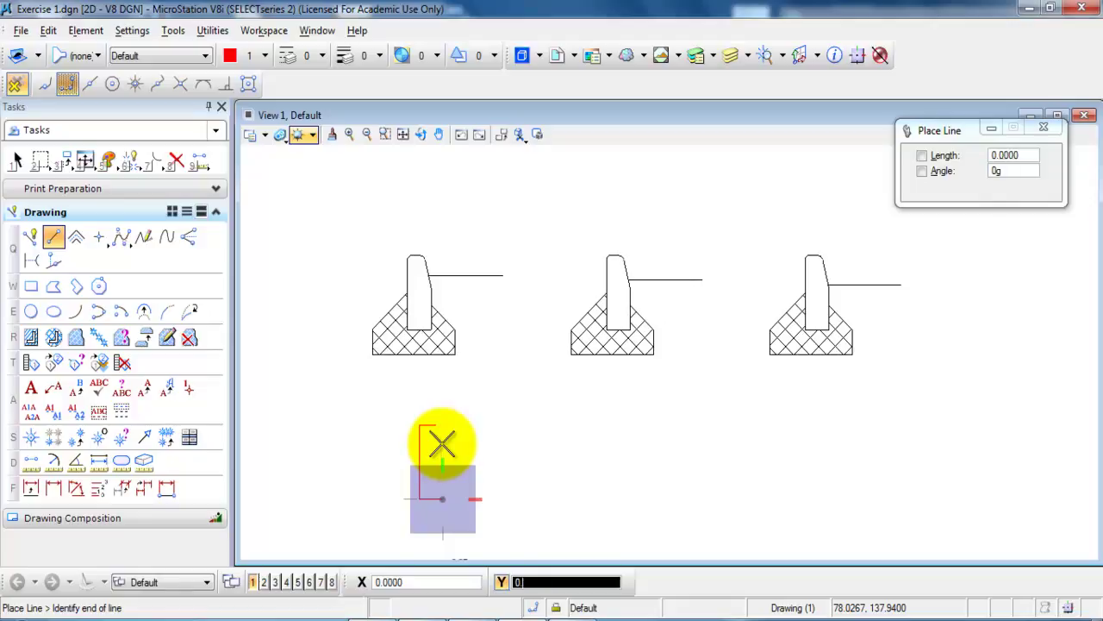
text(.17)
click(442, 443)
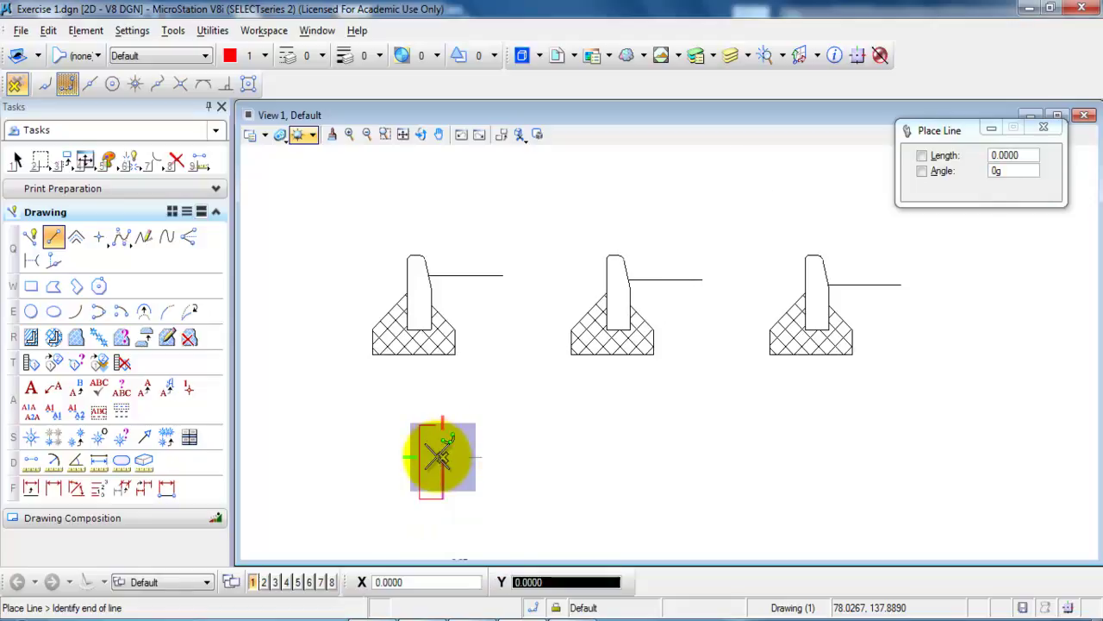
scroll(435, 448, up, 3)
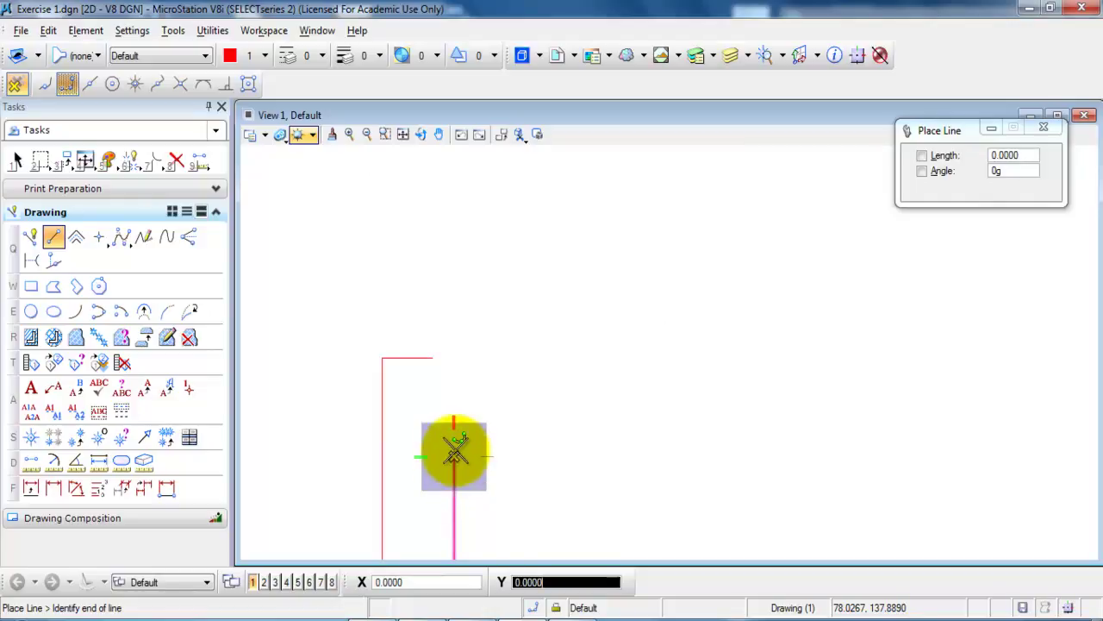
click(432, 357)
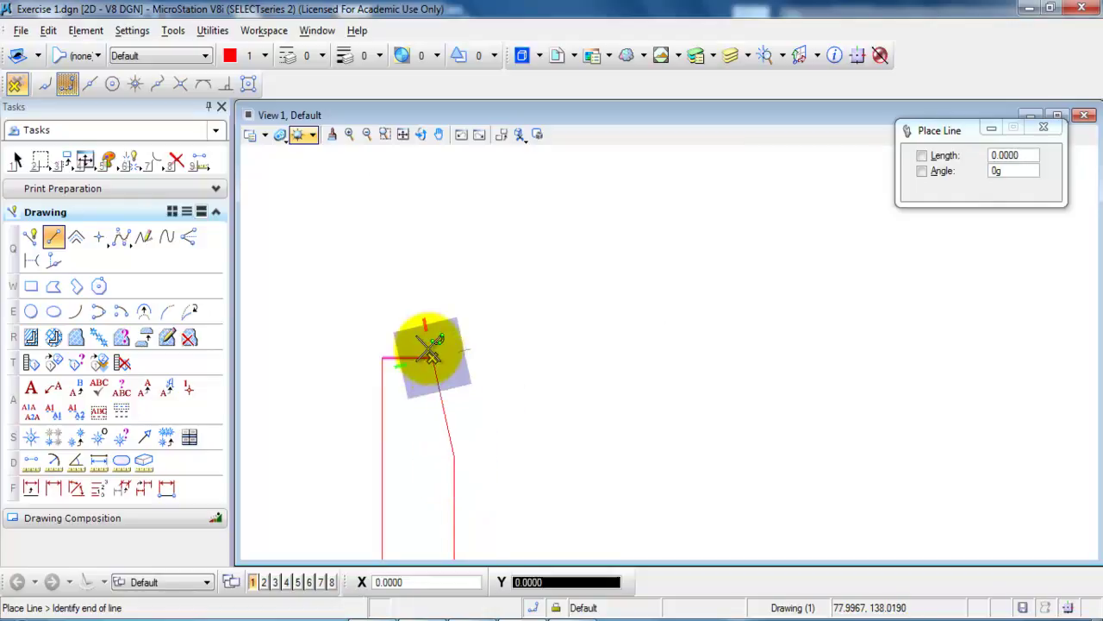
right_click(430, 353)
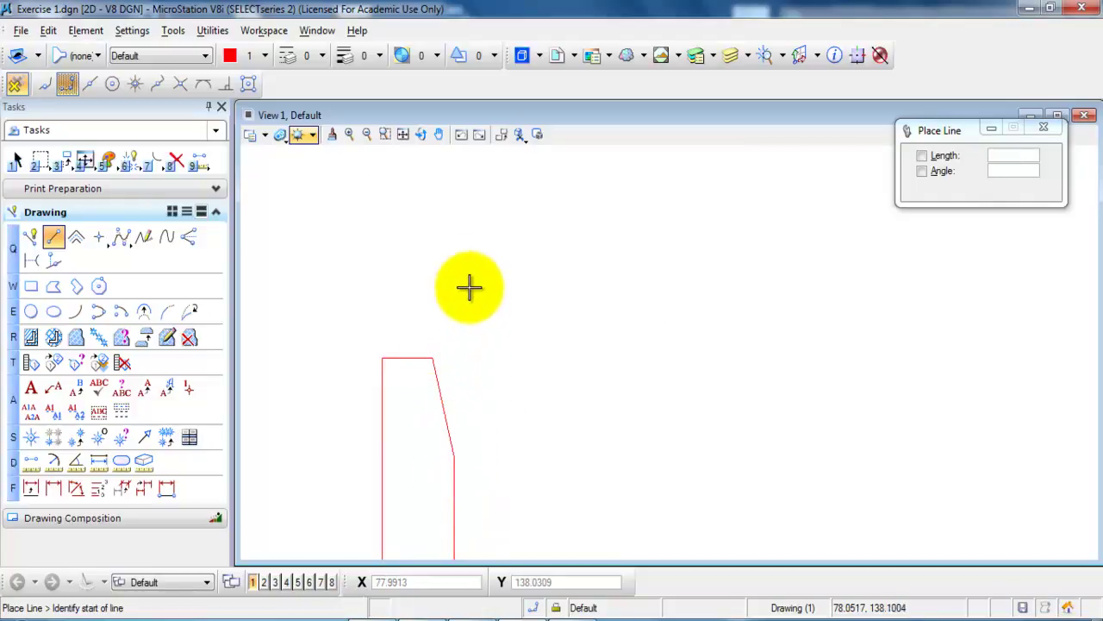
scroll(466, 286, down, 3)
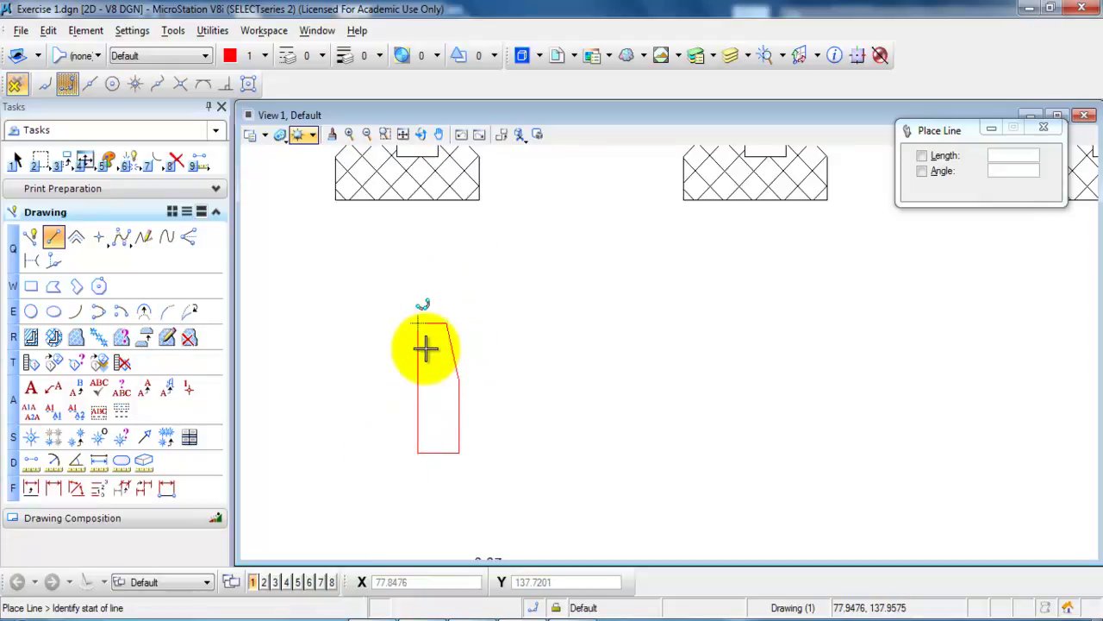
With tangent snapping locked, place a Start, Center arc of radius 0.01 tangent to the outline's left and top edges at their shared corner
scroll(426, 326, up, 2)
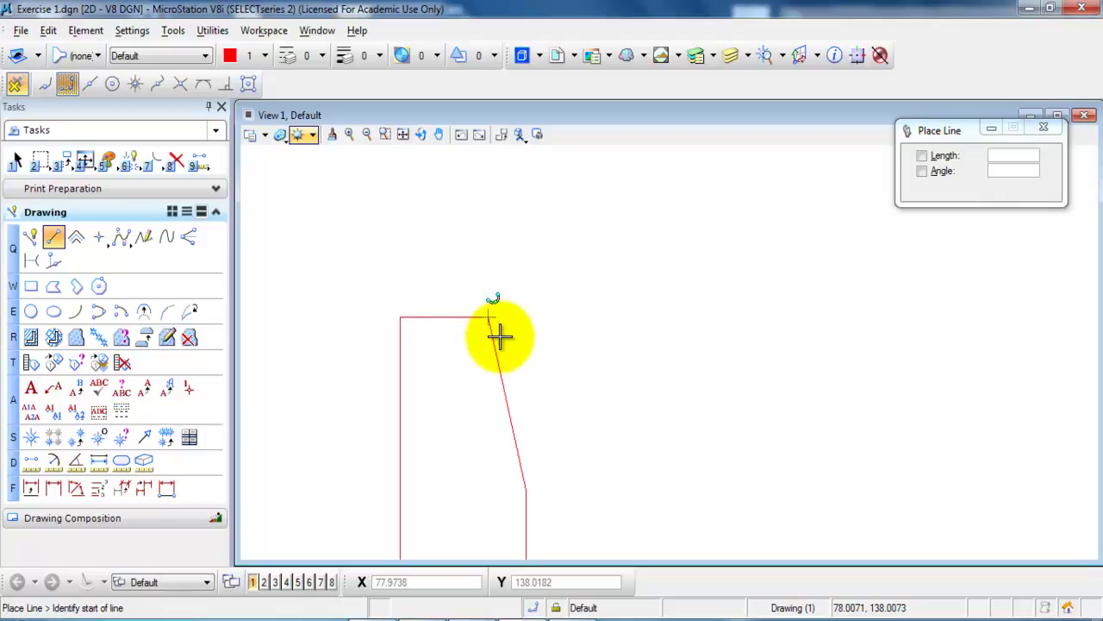
click(74, 310)
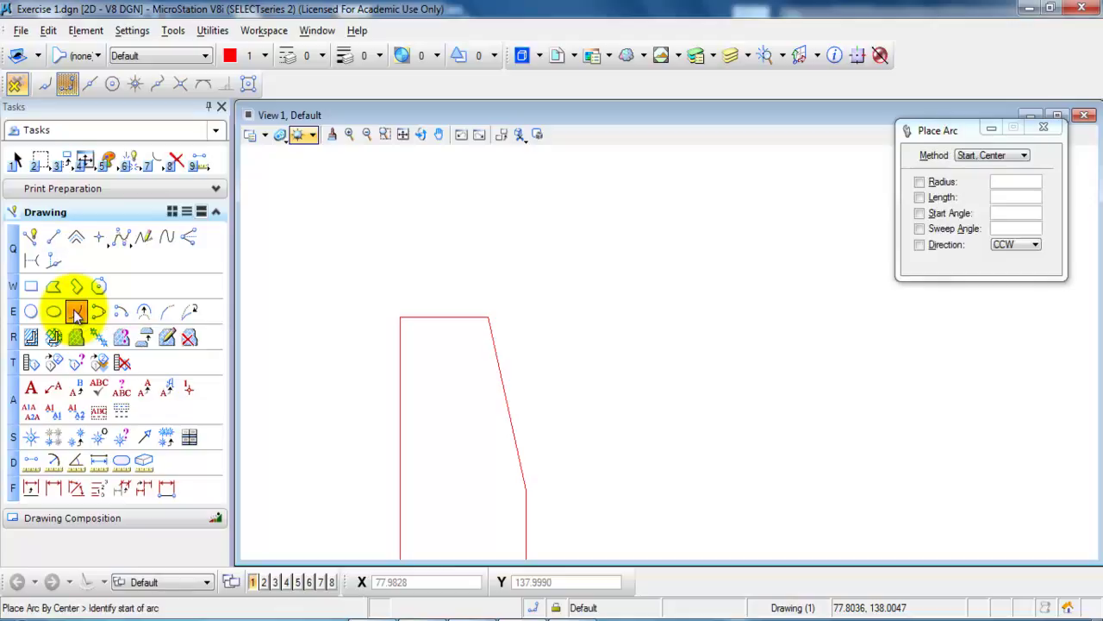
double_click(204, 82)
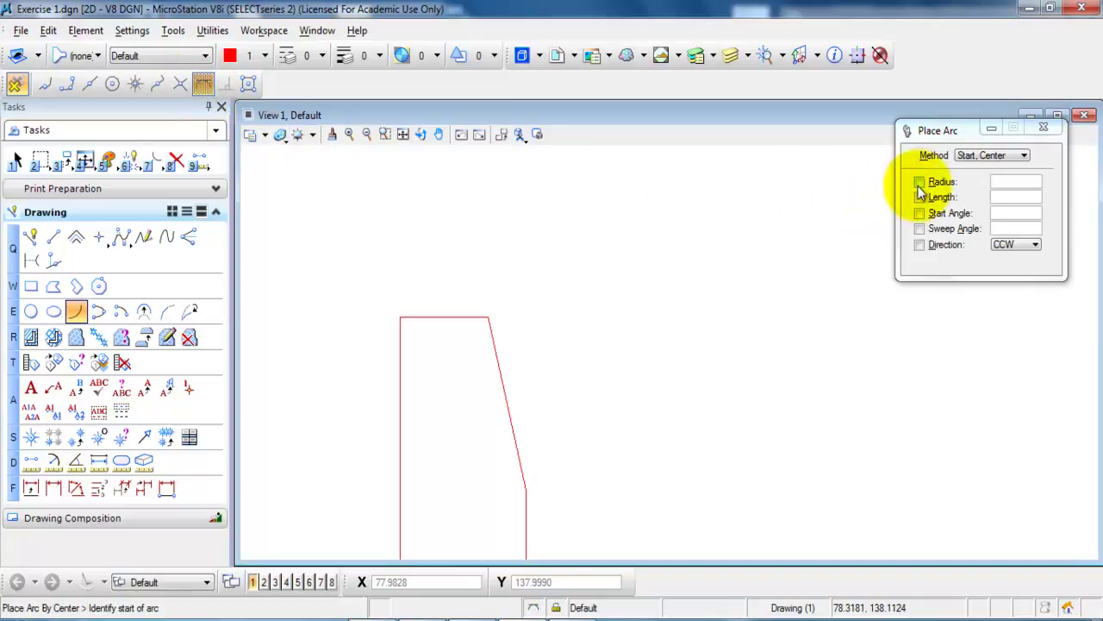
drag(917, 132, 751, 136)
click(752, 184)
click(832, 184)
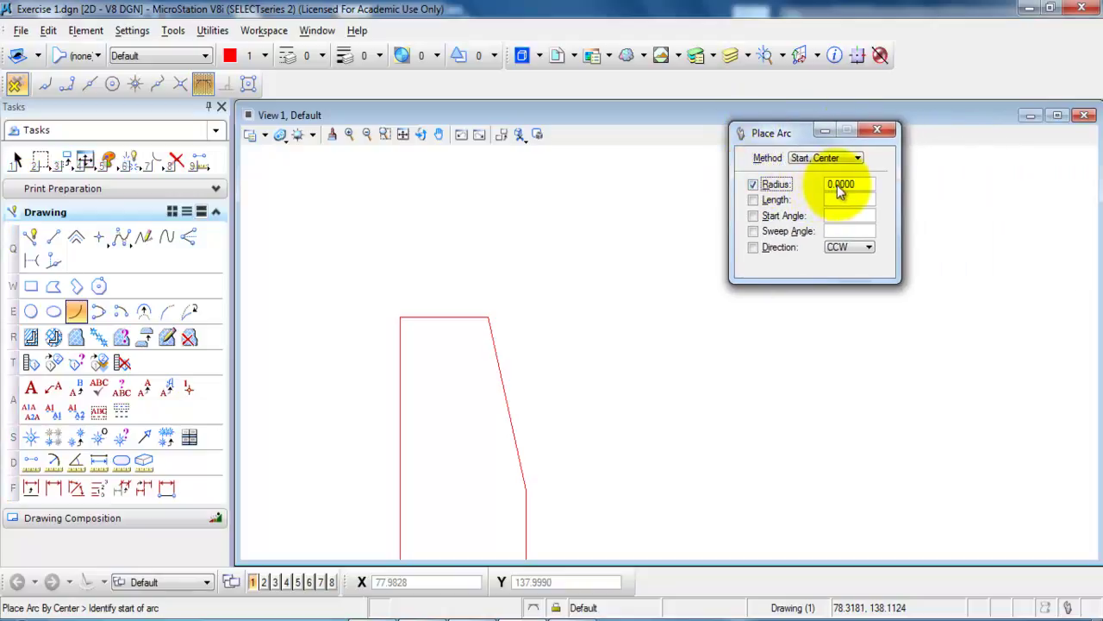
click(839, 185)
key(Tab)
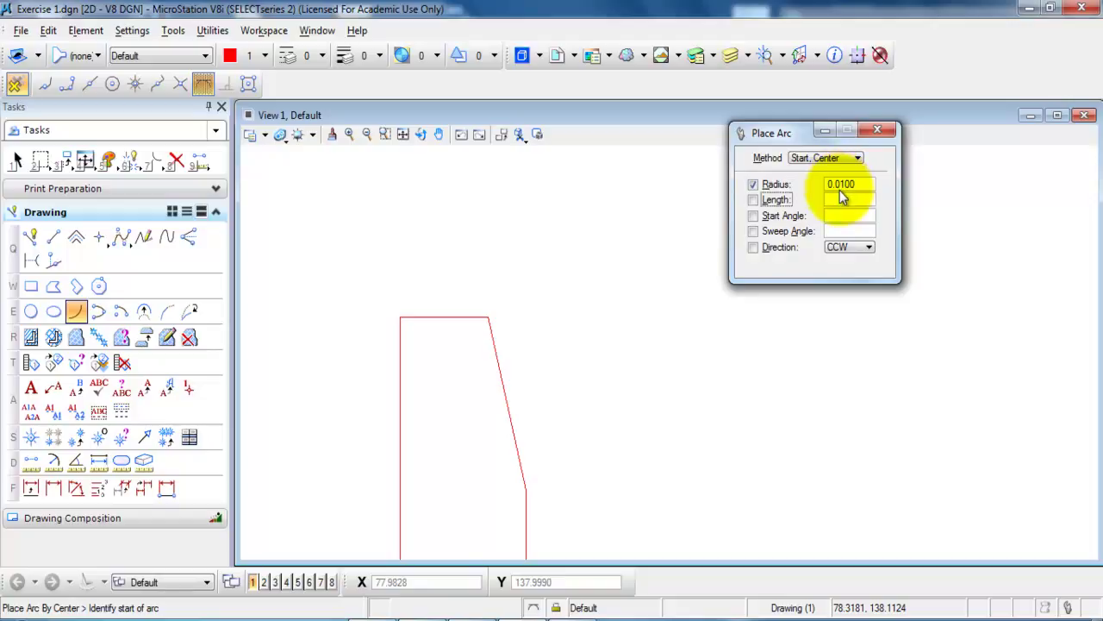
click(405, 362)
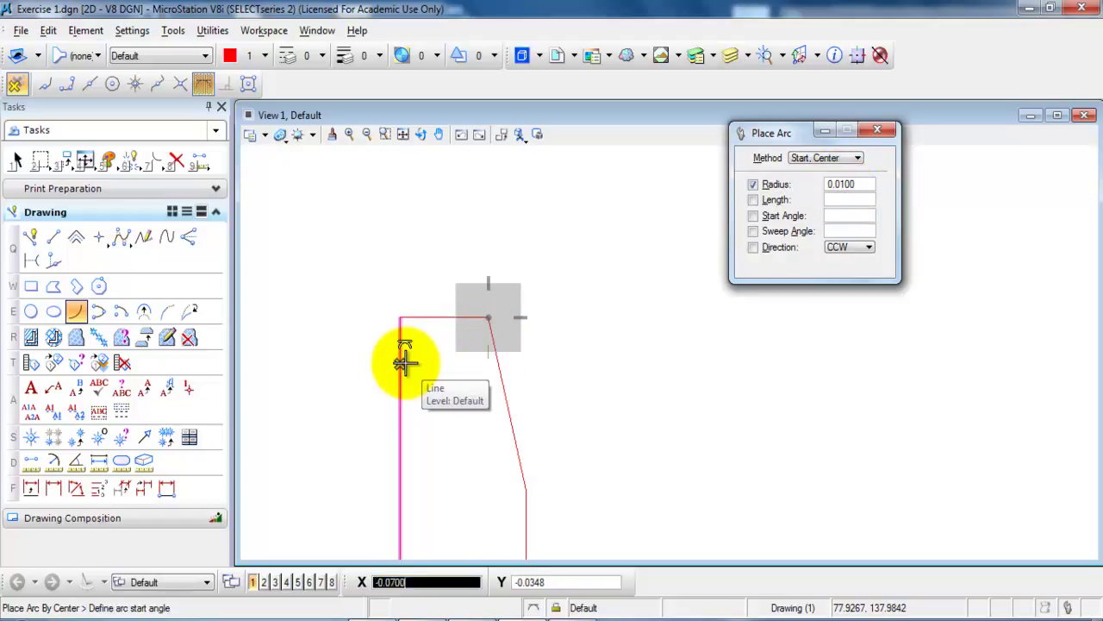
click(439, 312)
scroll(419, 316, up, 3)
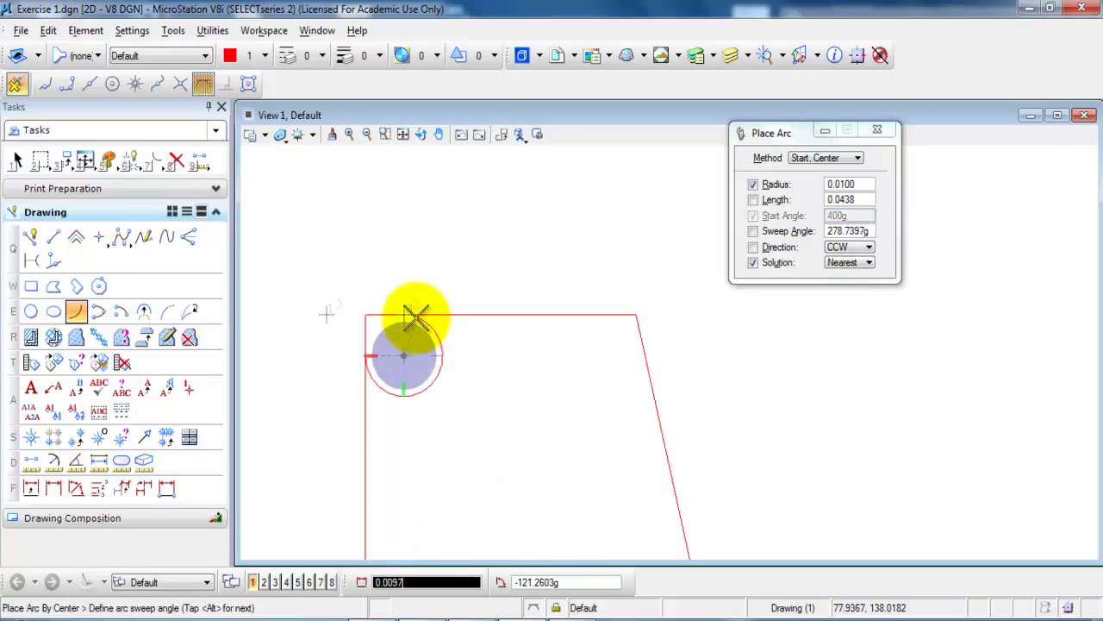
click(461, 351)
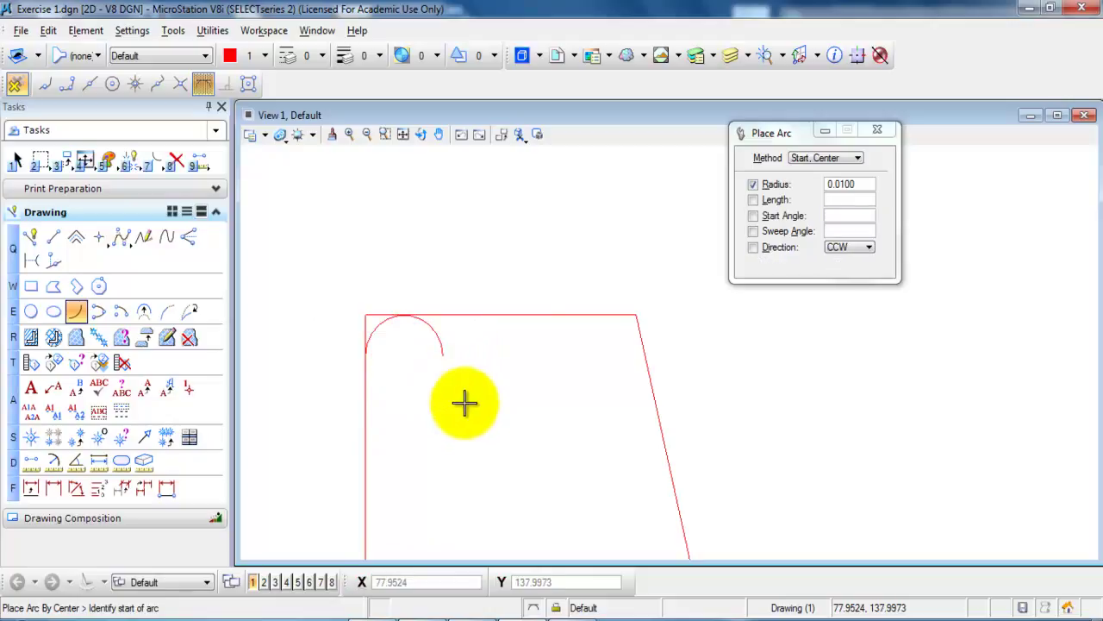
Place a second tangent arc of radius 0.02 at the corner between the top edge and the sloped side
click(844, 187)
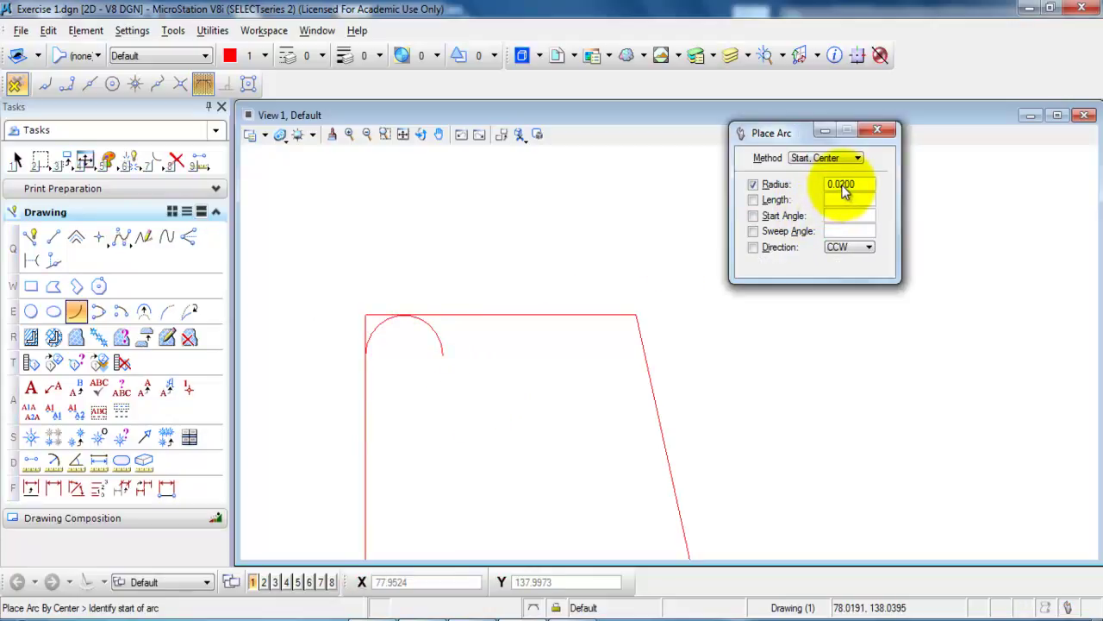
key(Tab)
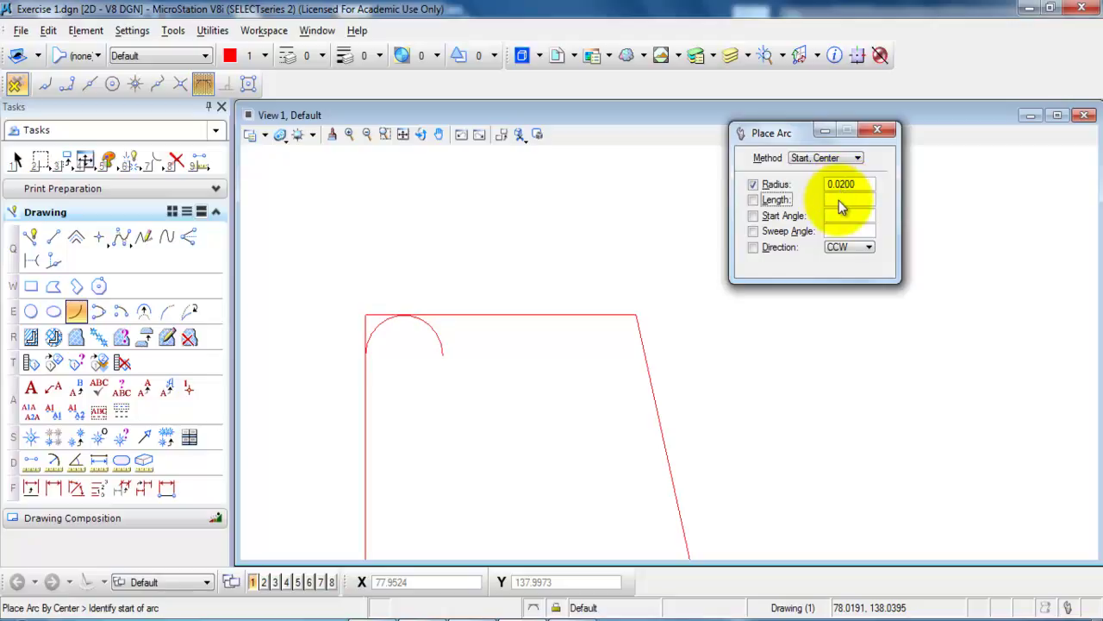
click(565, 316)
click(652, 372)
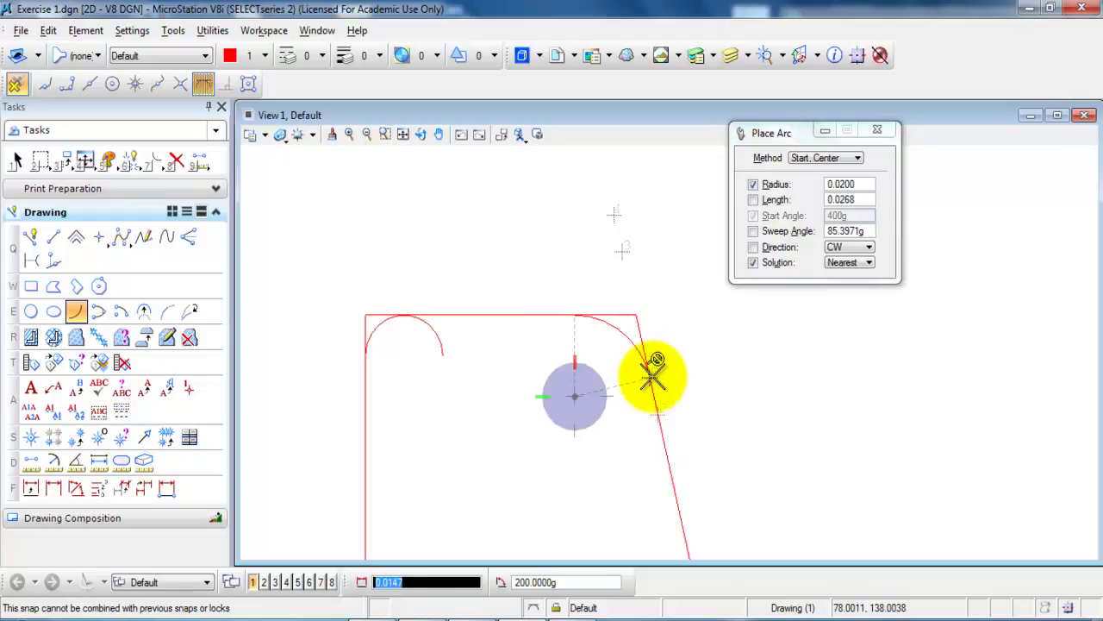
click(640, 425)
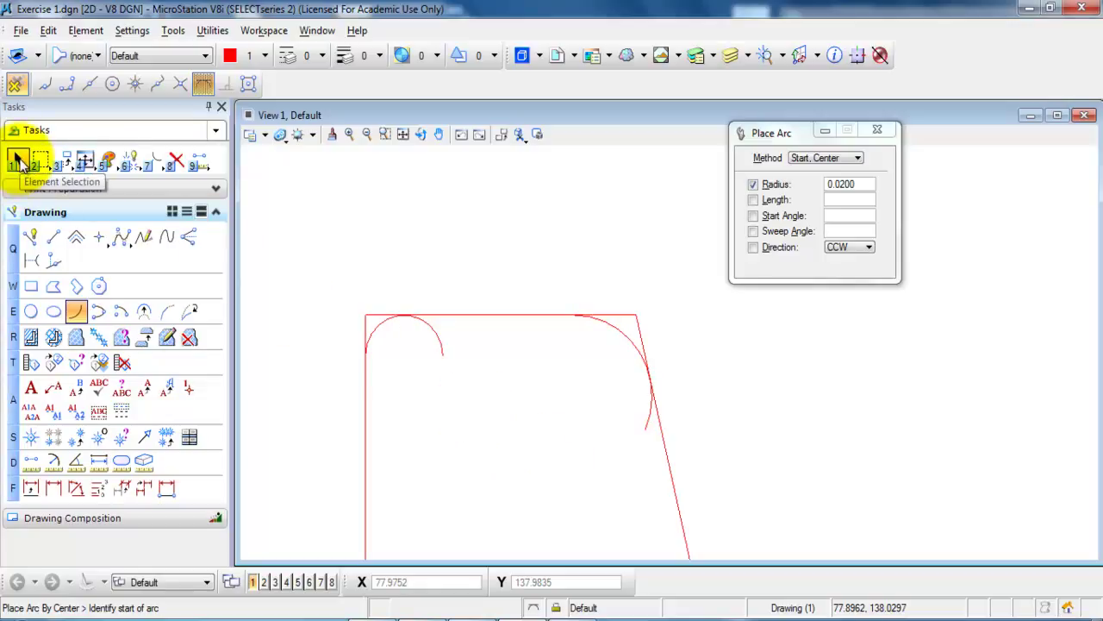
click(18, 161)
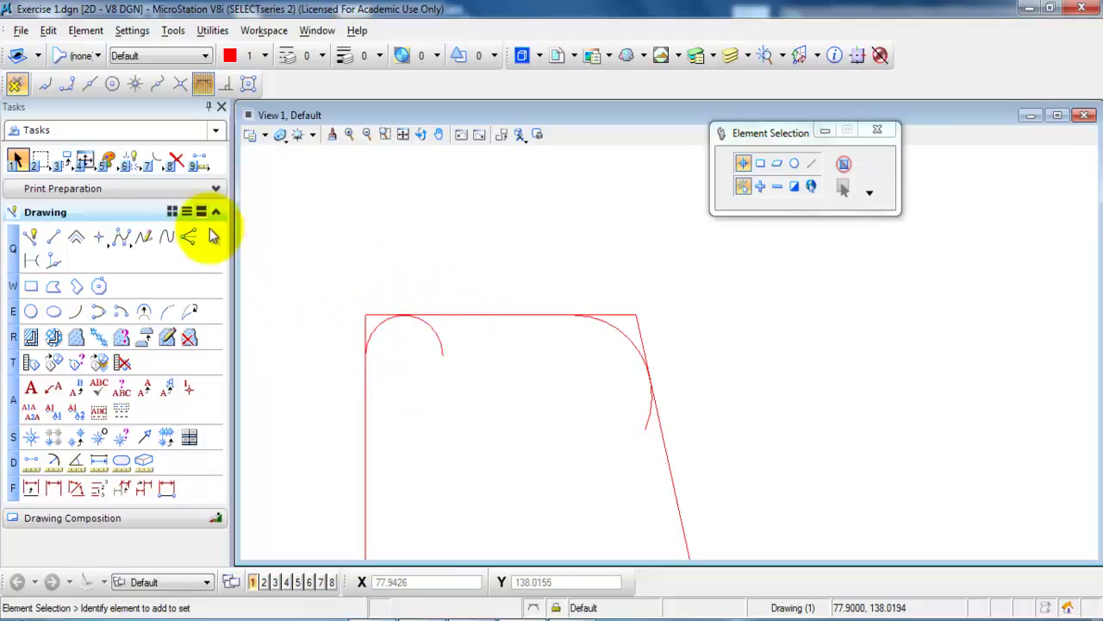
Trim the left corner arc to the top edge with Trim To Element, keeping the part that rounds the corner
click(154, 167)
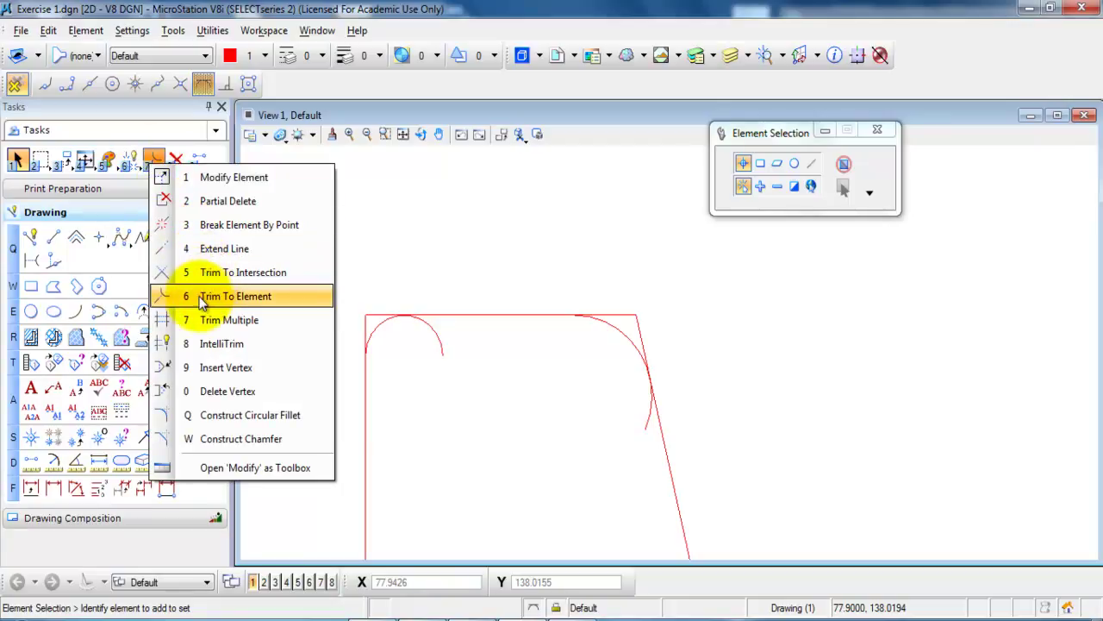
click(183, 295)
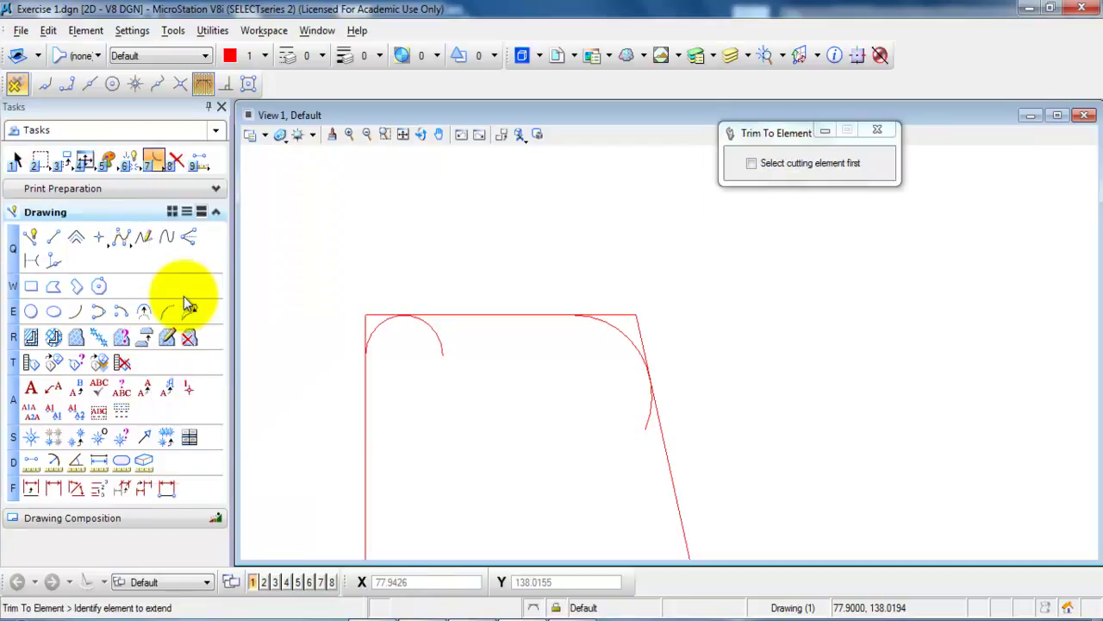
click(376, 333)
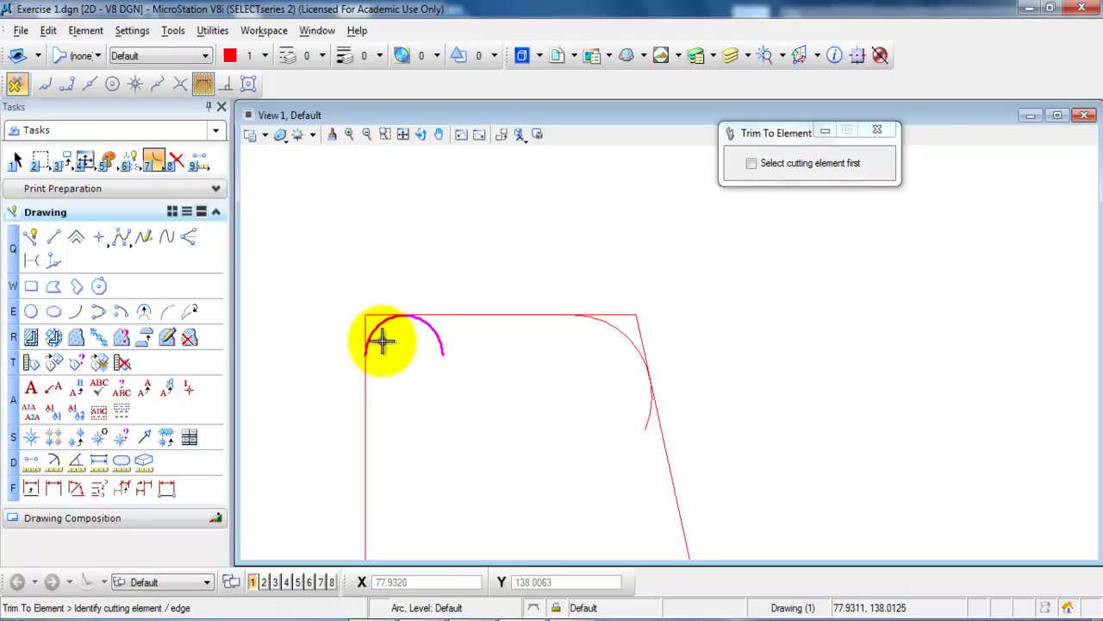
click(450, 314)
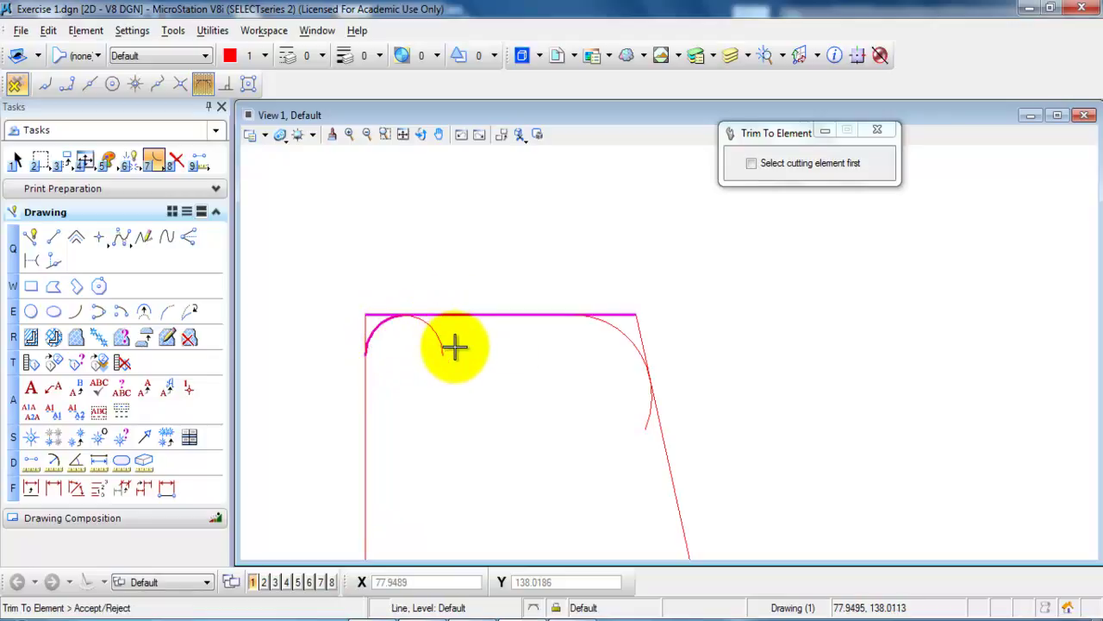
click(455, 348)
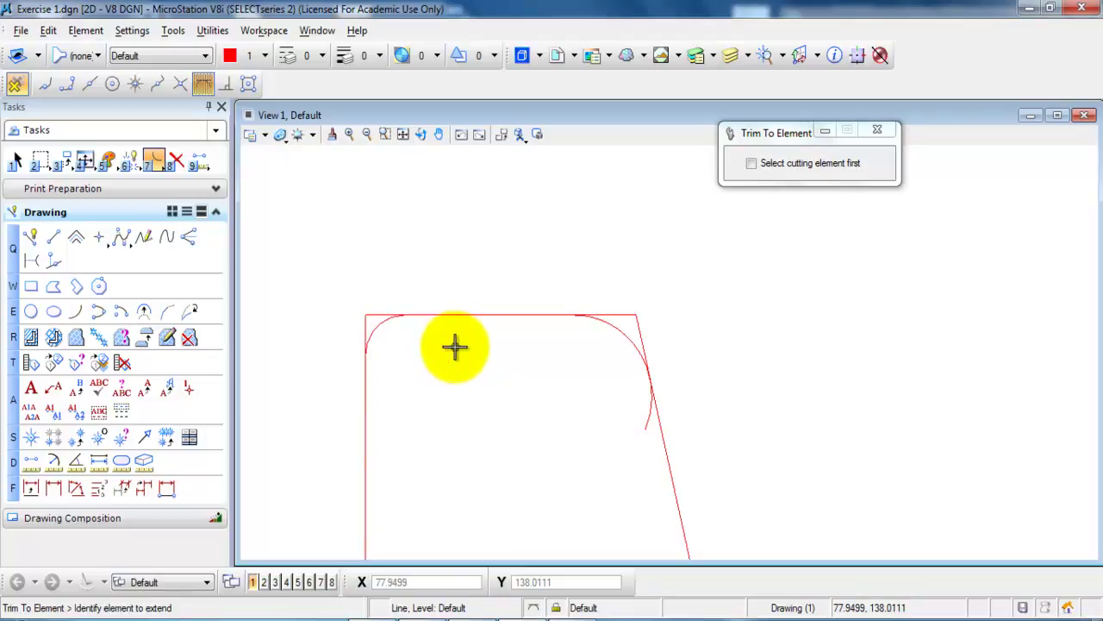
Trim the larger corner arc to the sloped side, and trim the sloped side back to that arc, removing the overshooting ends
click(609, 326)
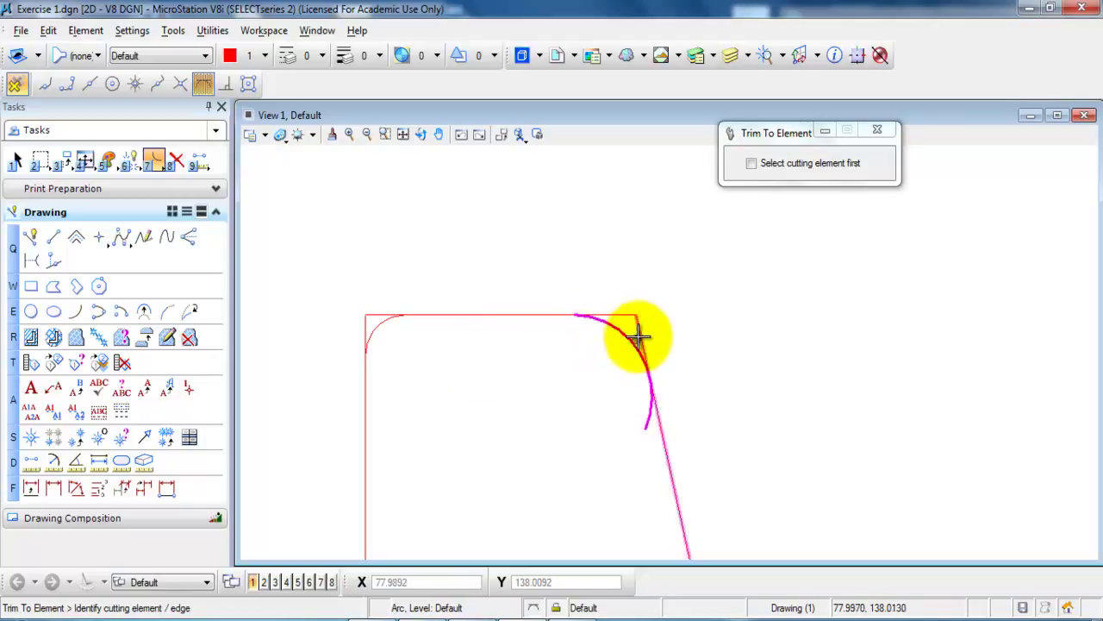
click(664, 450)
click(652, 451)
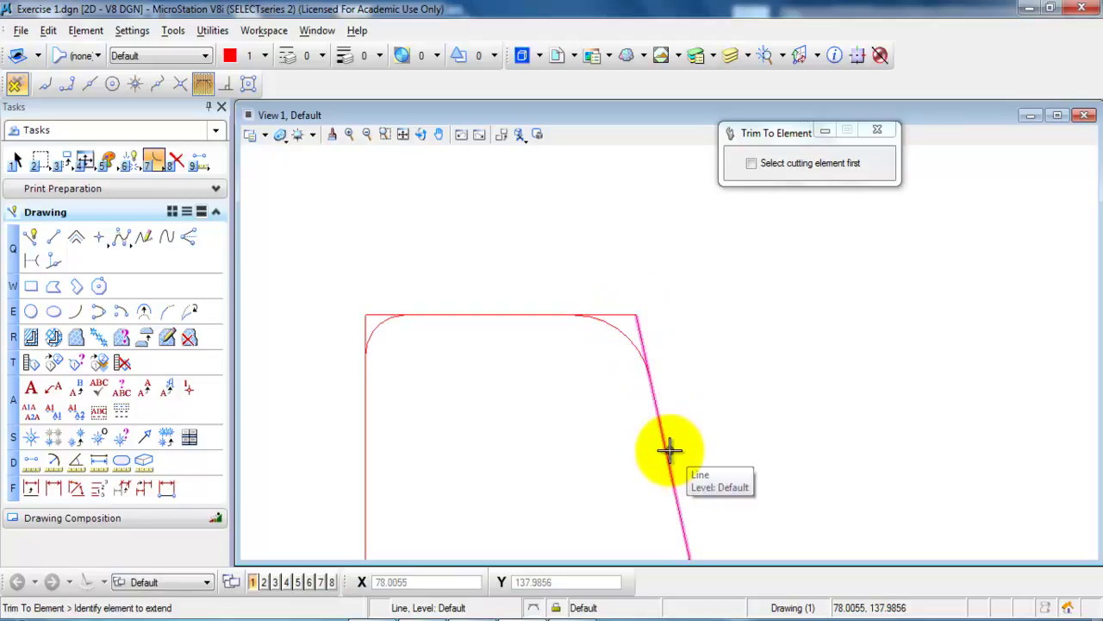
click(670, 449)
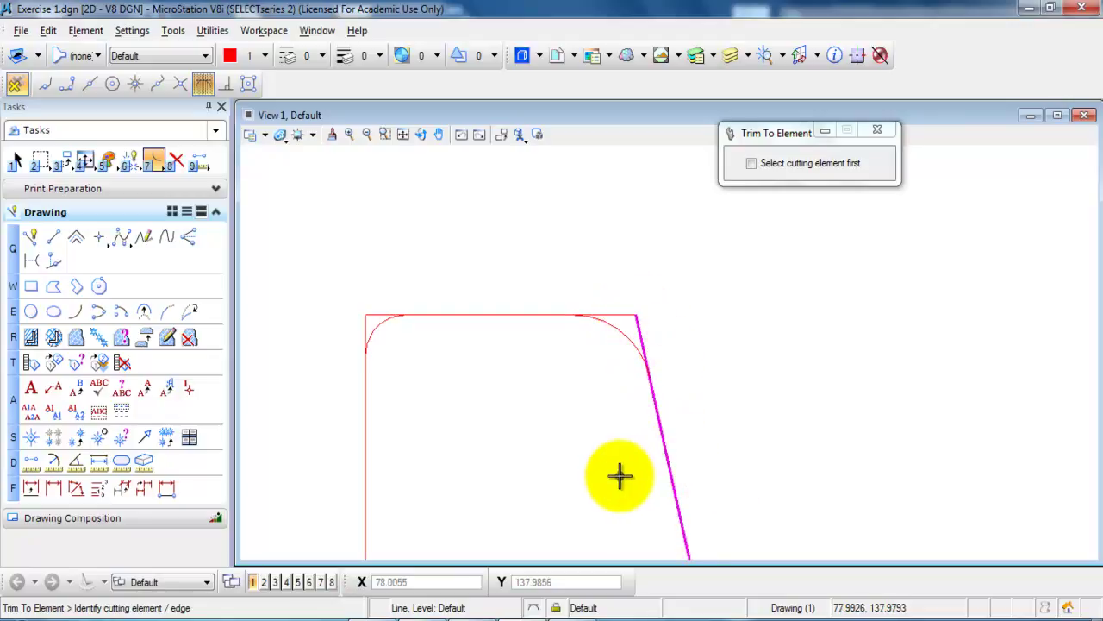
click(615, 326)
click(608, 357)
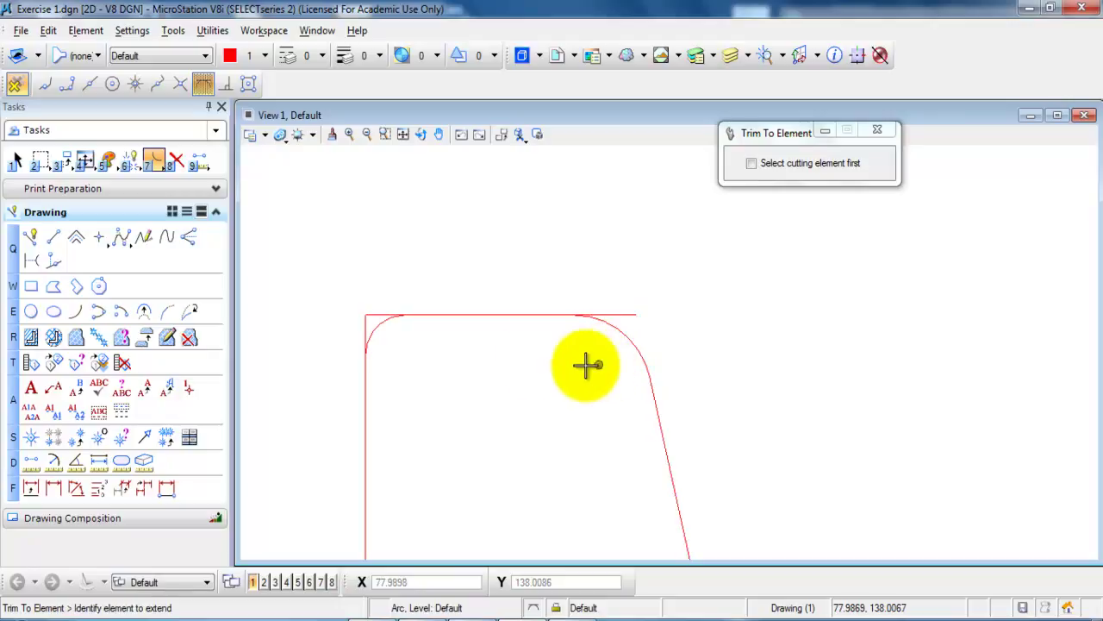
Trim both ends of the top edge back to the two corner arcs, keeping the straight part between them
click(536, 314)
click(612, 326)
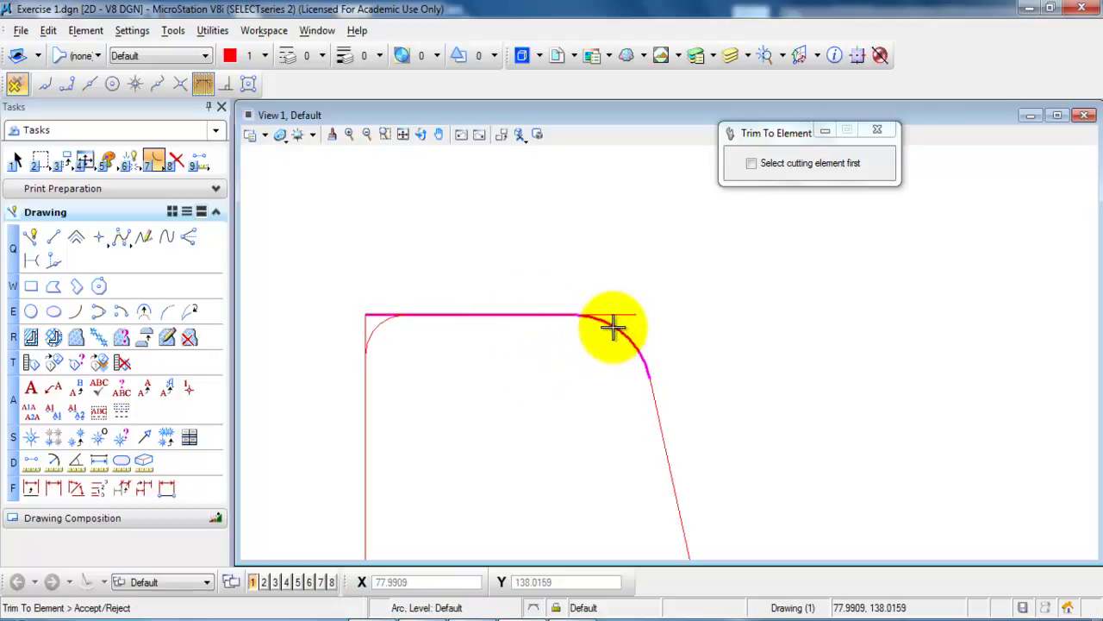
click(604, 332)
click(457, 316)
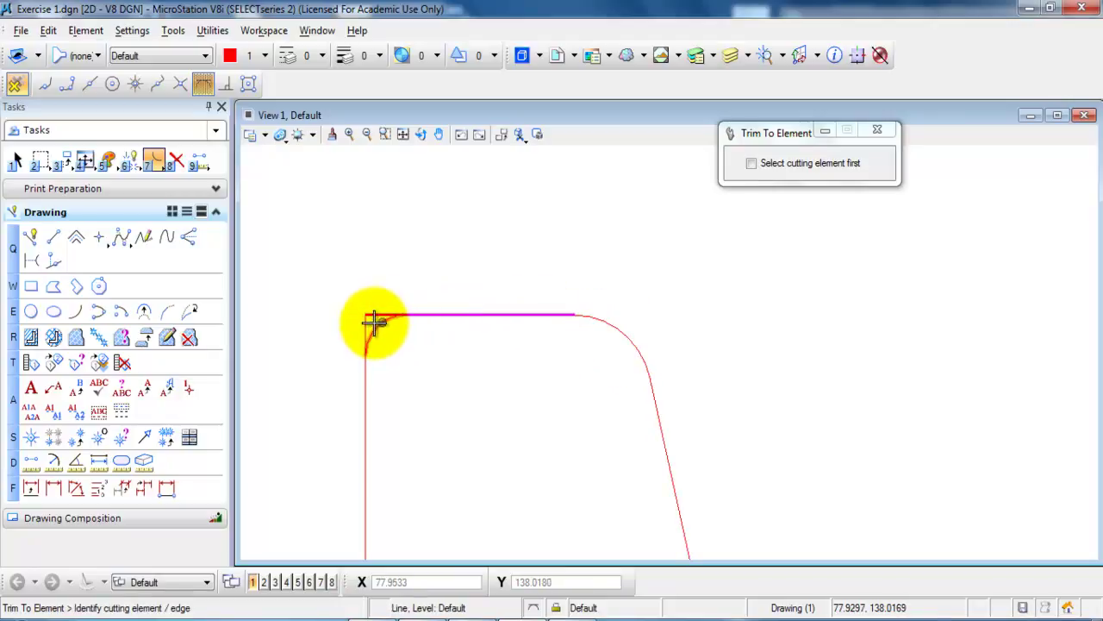
click(374, 323)
click(397, 356)
Trim the upper end of the outline's left edge back to the small corner arc
click(367, 391)
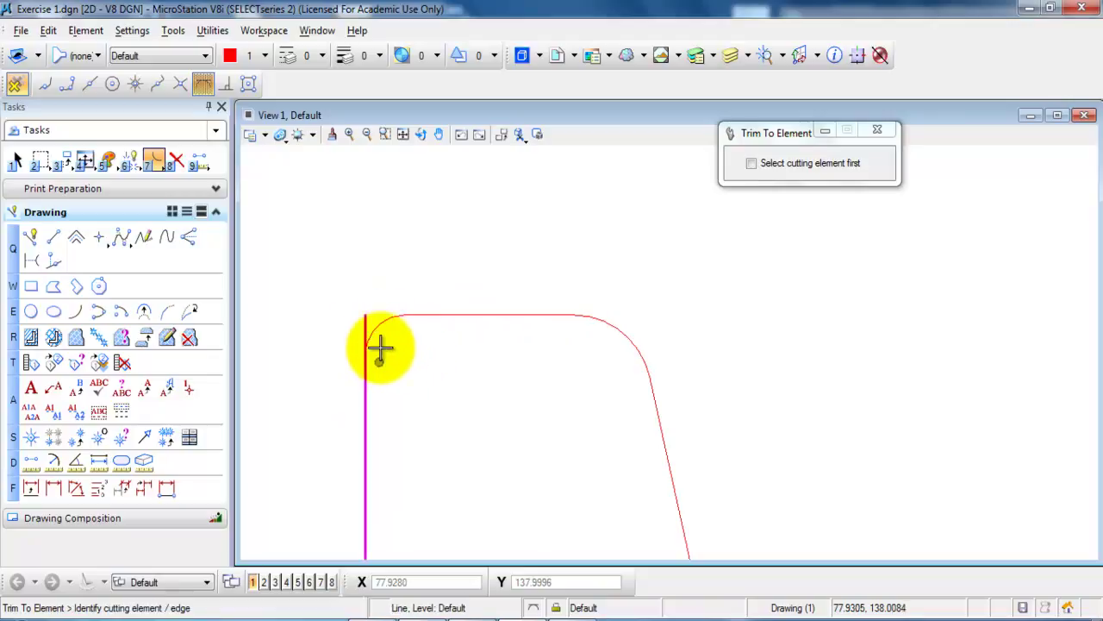
click(382, 328)
click(396, 359)
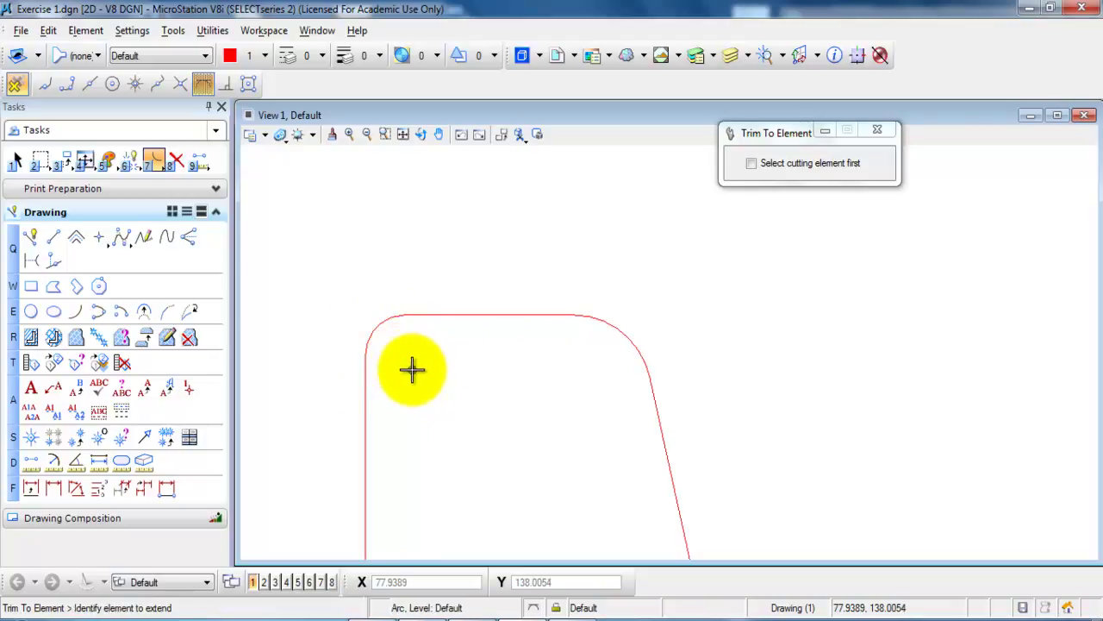
With Move/Copy Parallel, distance 0.10 and Keep Original enabled, copy the kerb's vertical right side outward
scroll(412, 370, down, 3)
middle_drag(424, 419, 440, 251)
scroll(439, 250, down, 2)
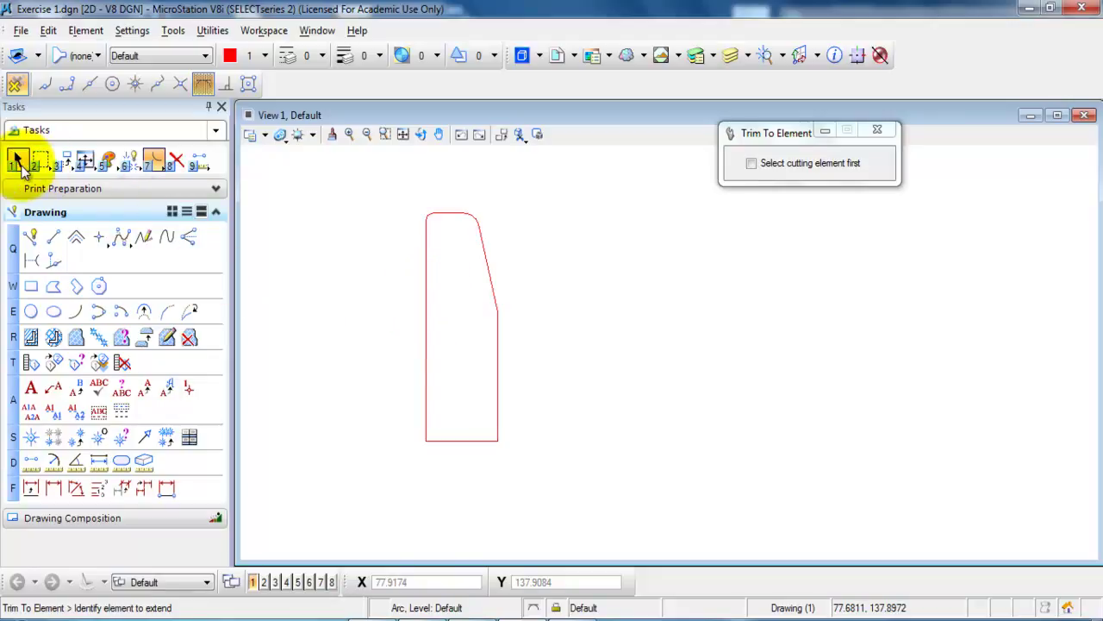
click(66, 166)
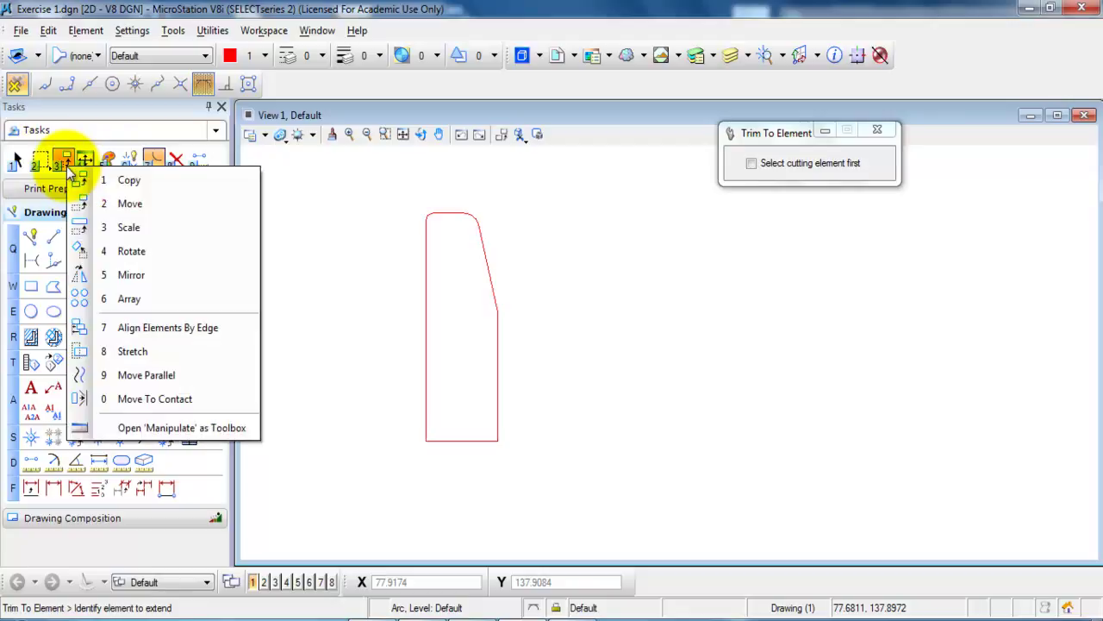
click(134, 377)
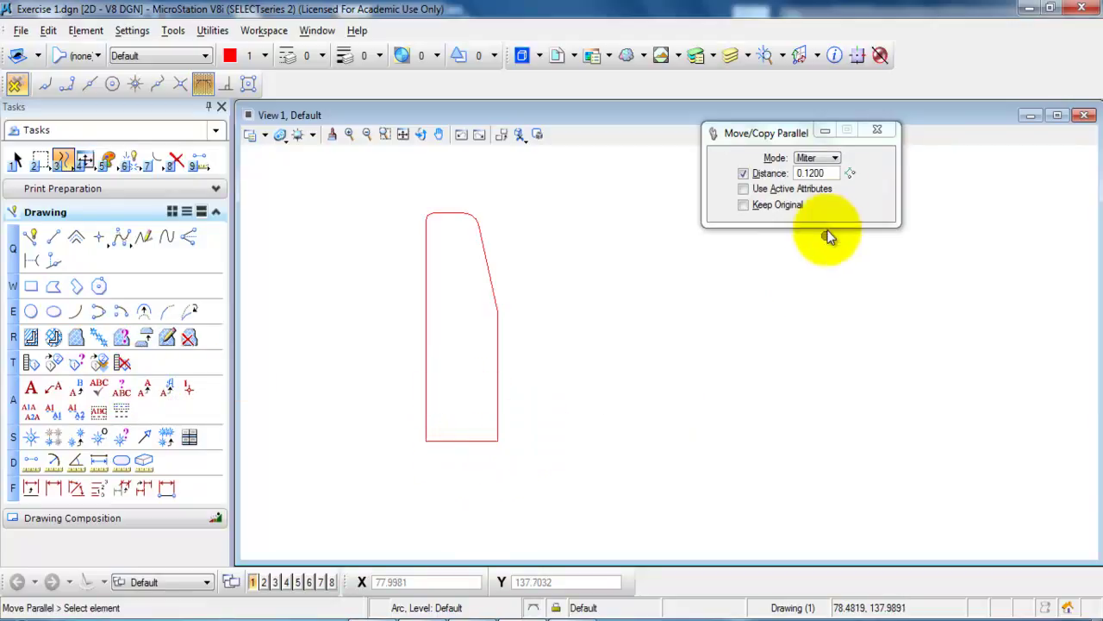
drag(832, 173, 814, 175)
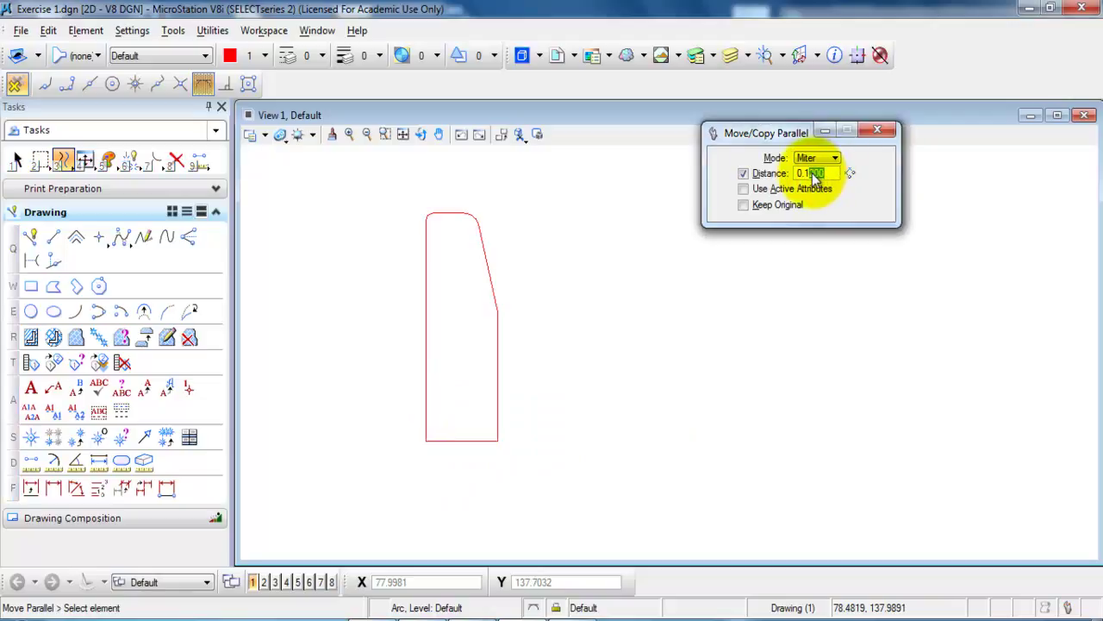
text(0)
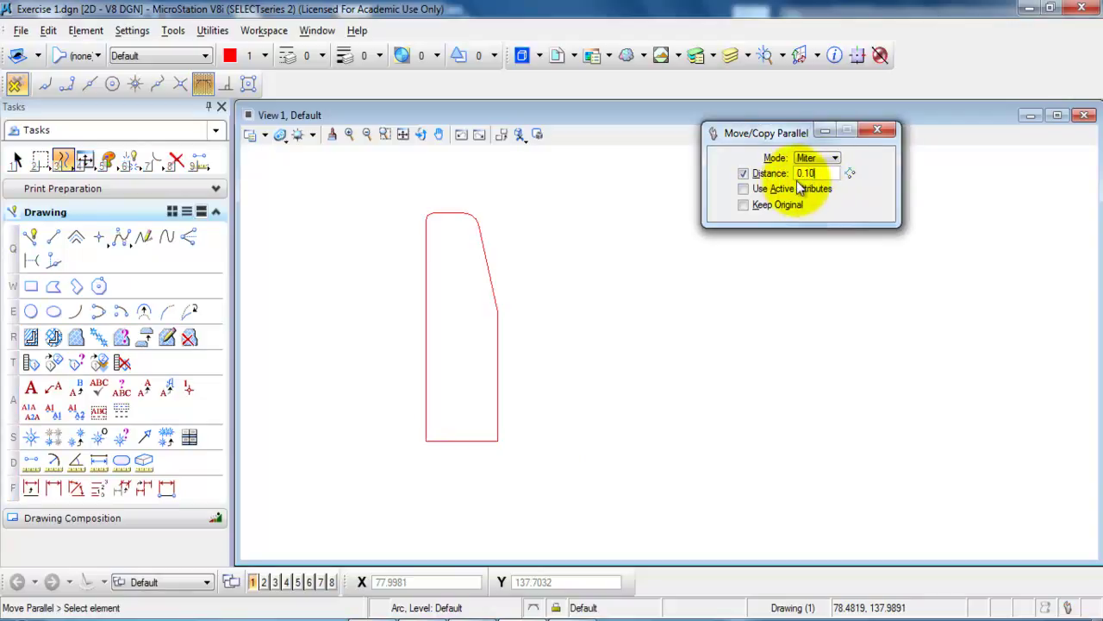
click(746, 205)
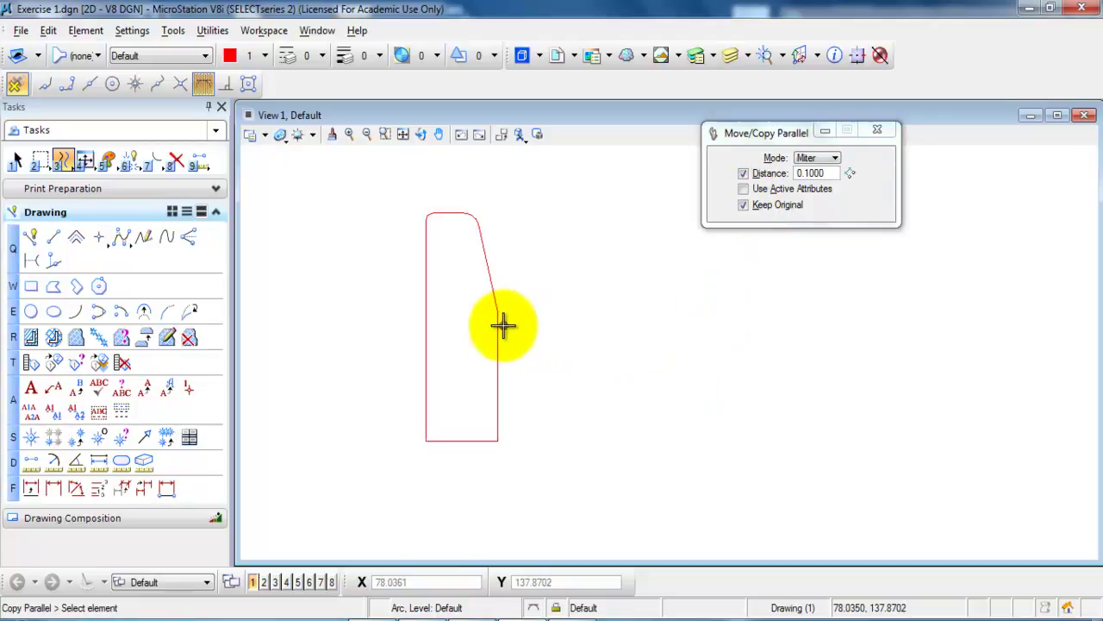
click(497, 375)
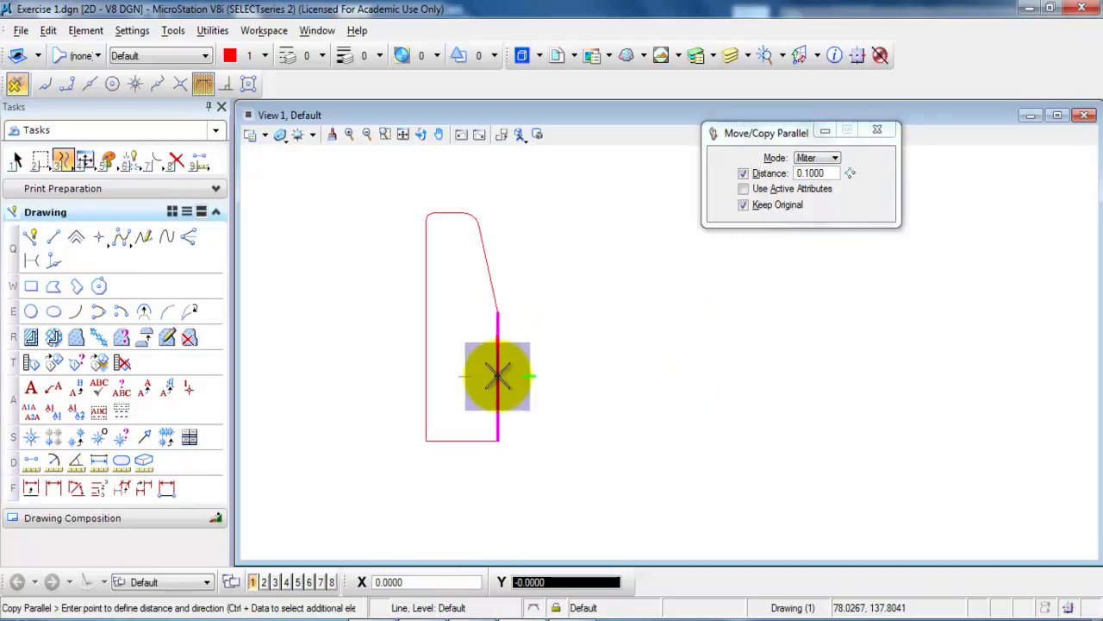
click(558, 375)
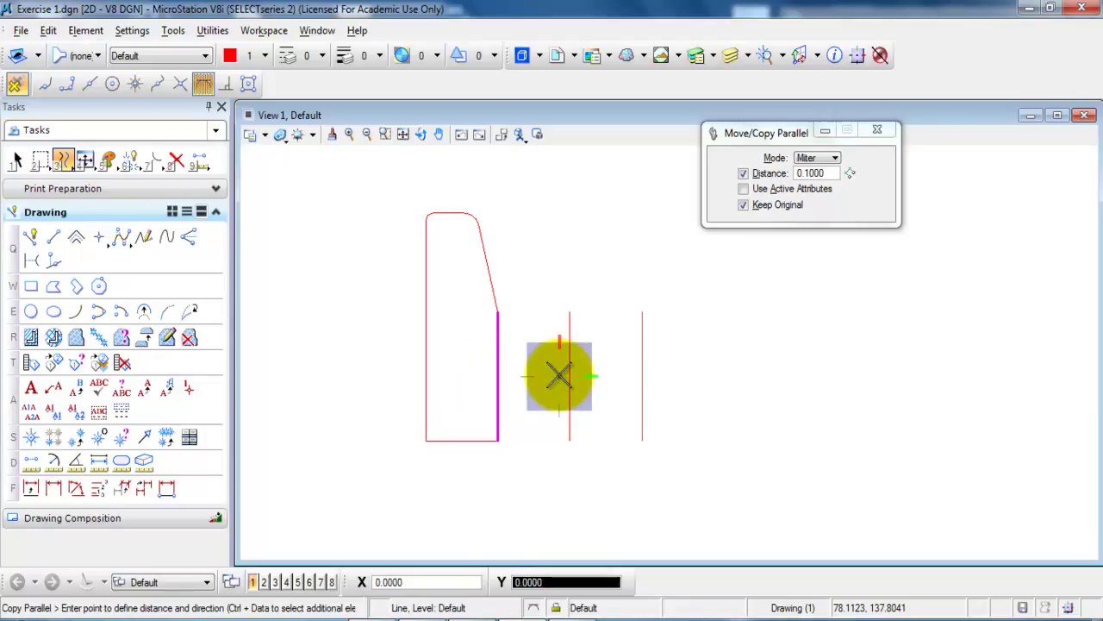
right_click(559, 375)
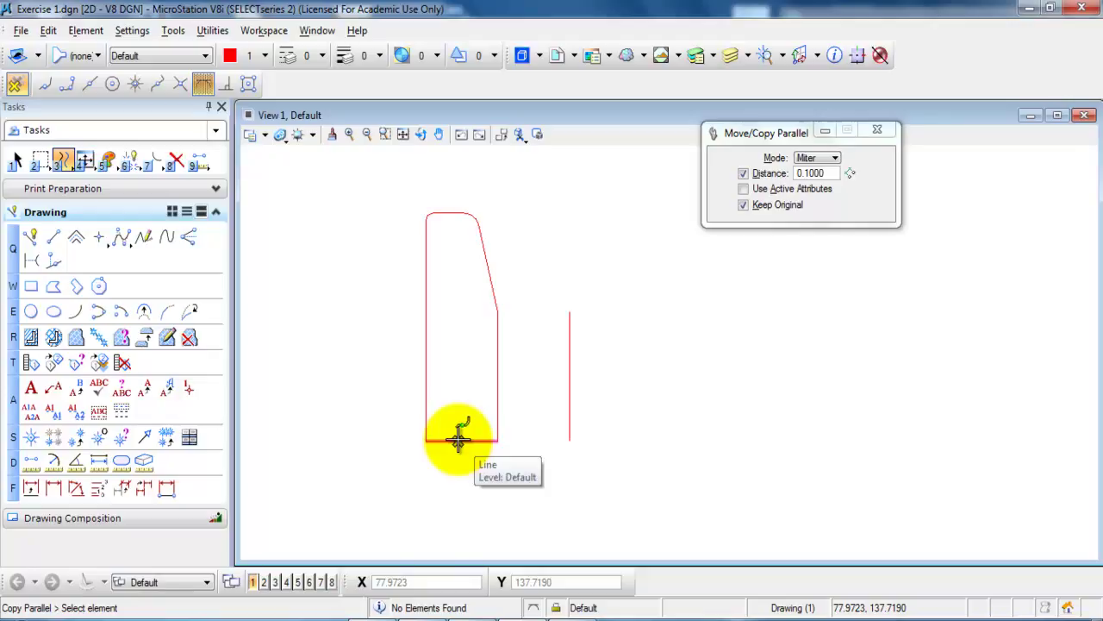
Copy the kerb's bottom edge parallel at 0.10, once below the outline and once above the edge inside it
click(458, 441)
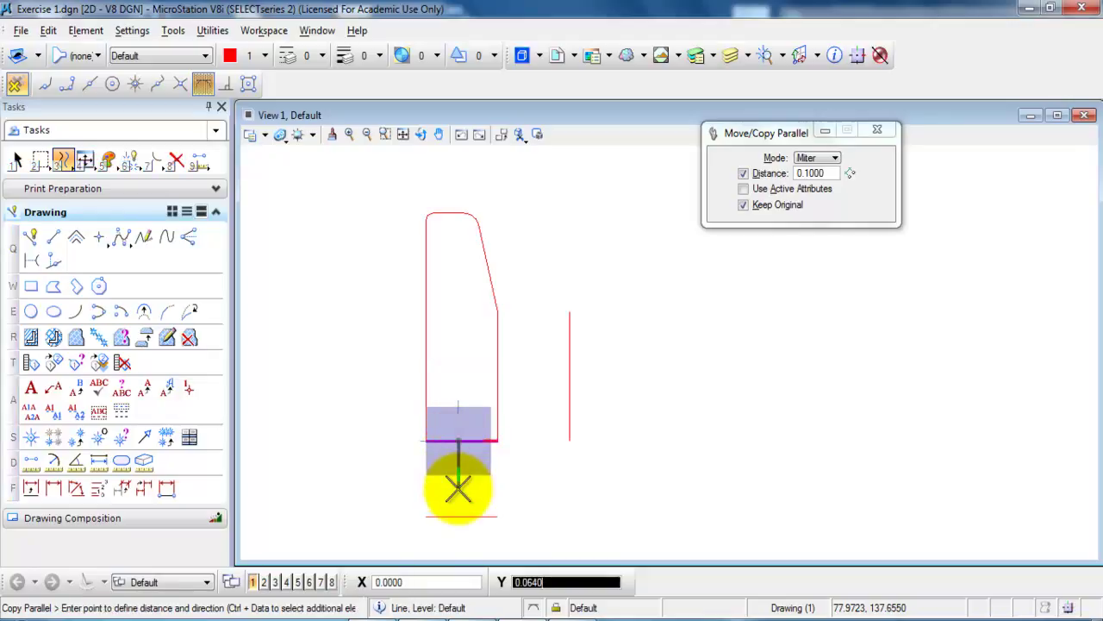
click(457, 489)
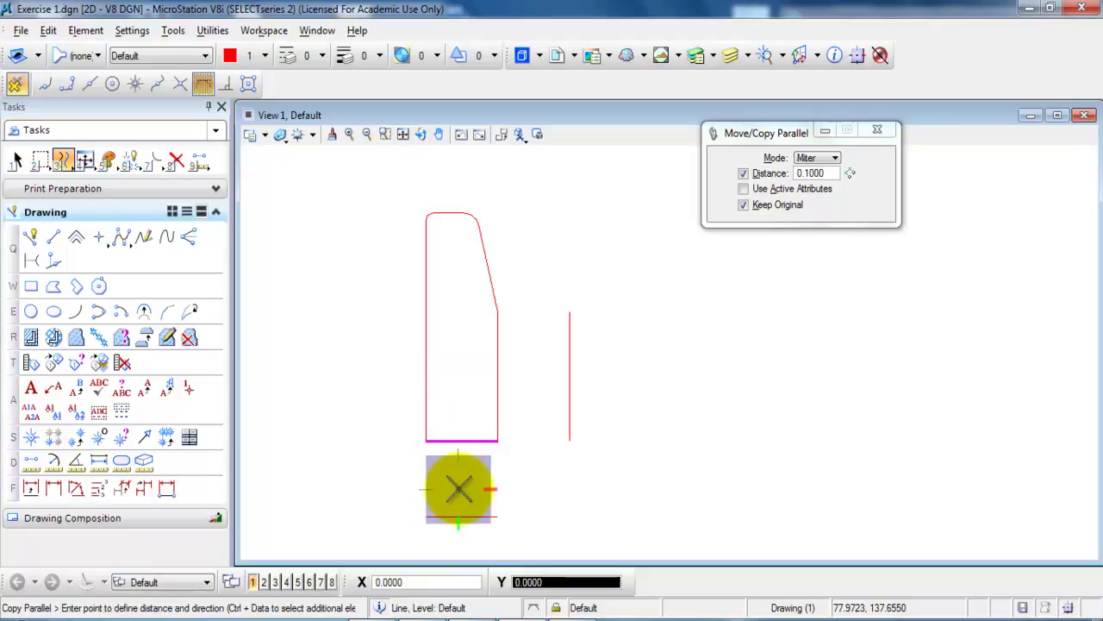
click(461, 382)
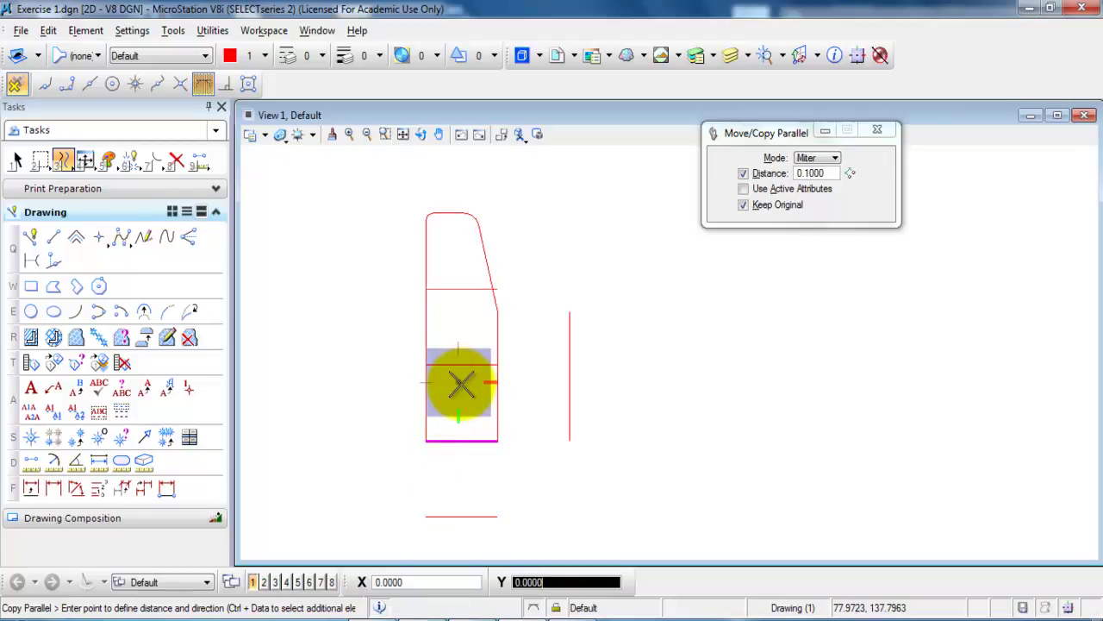
right_click(461, 383)
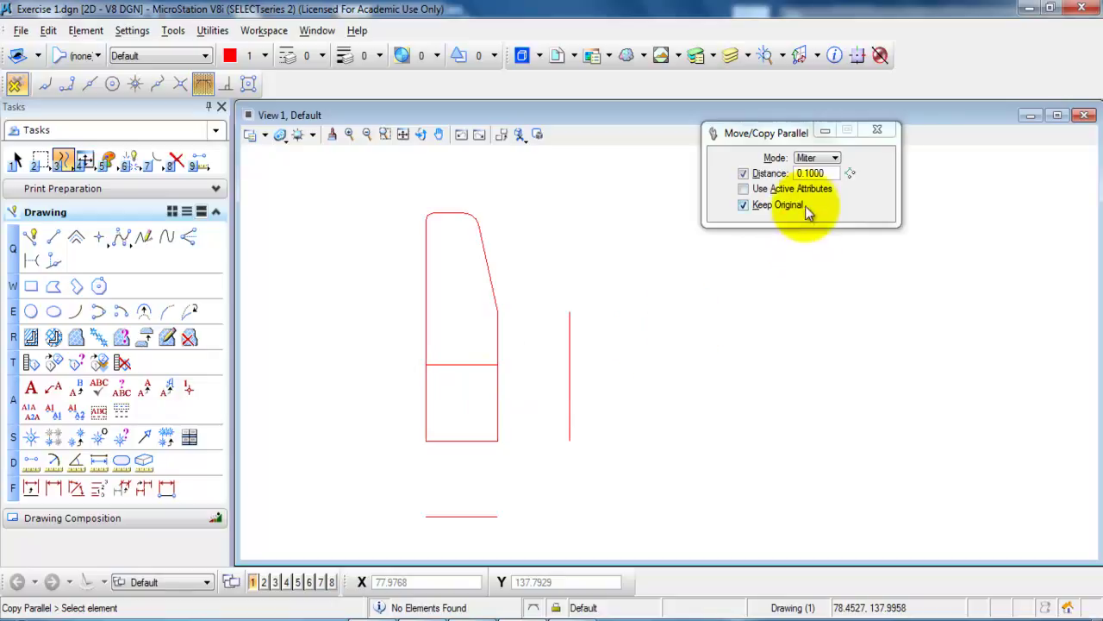
Set the parallel distance to 0.15, then copy the kerb's left side outward and its bottom edge upward
click(810, 176)
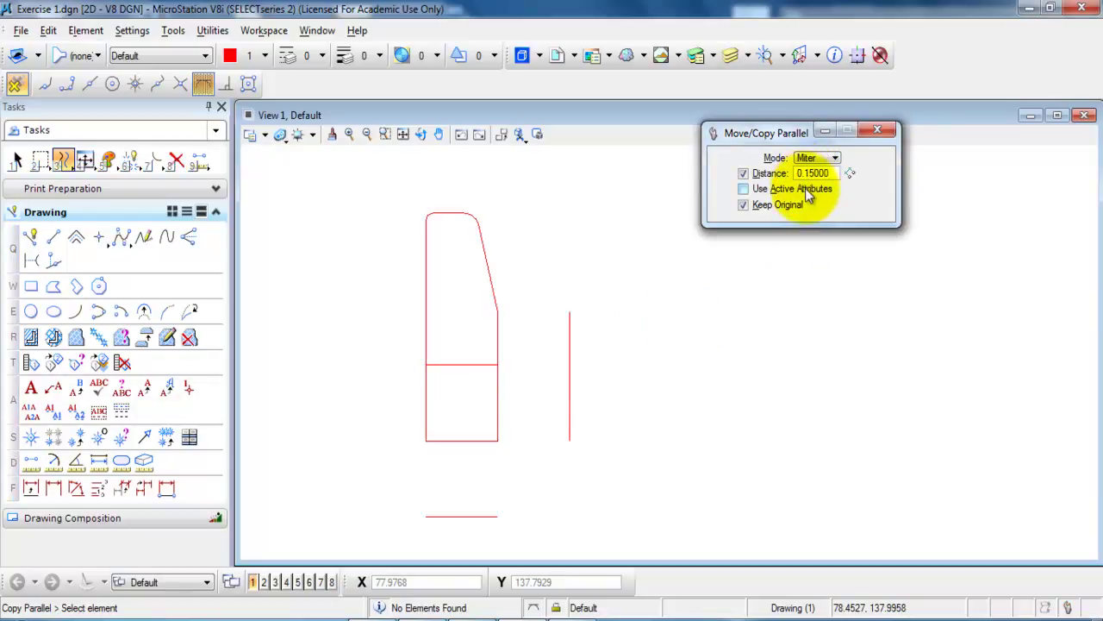
click(426, 301)
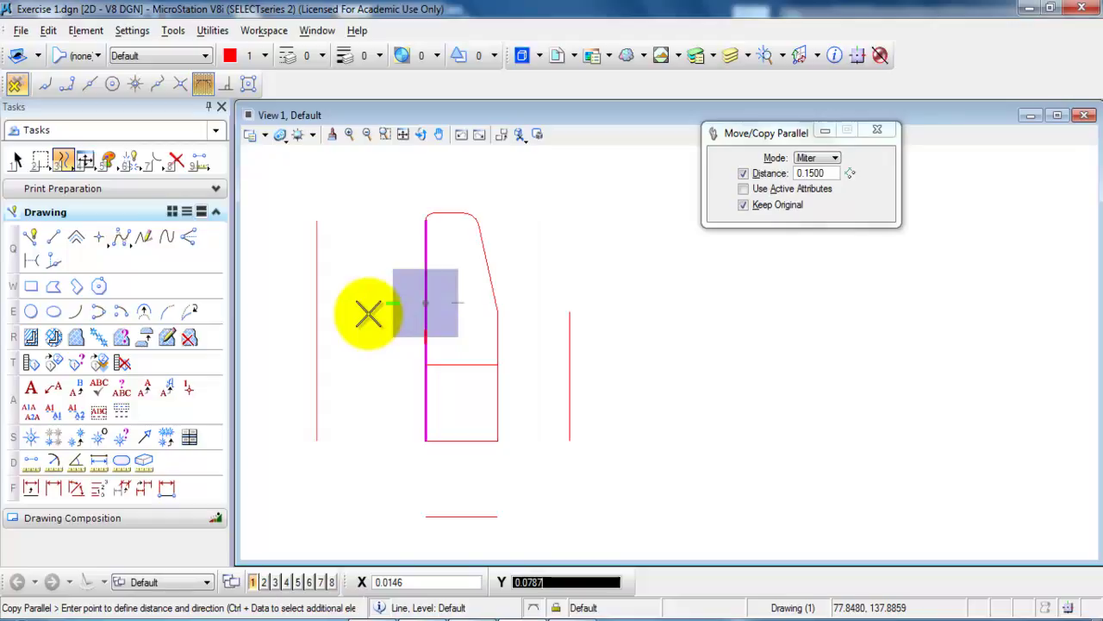
click(369, 313)
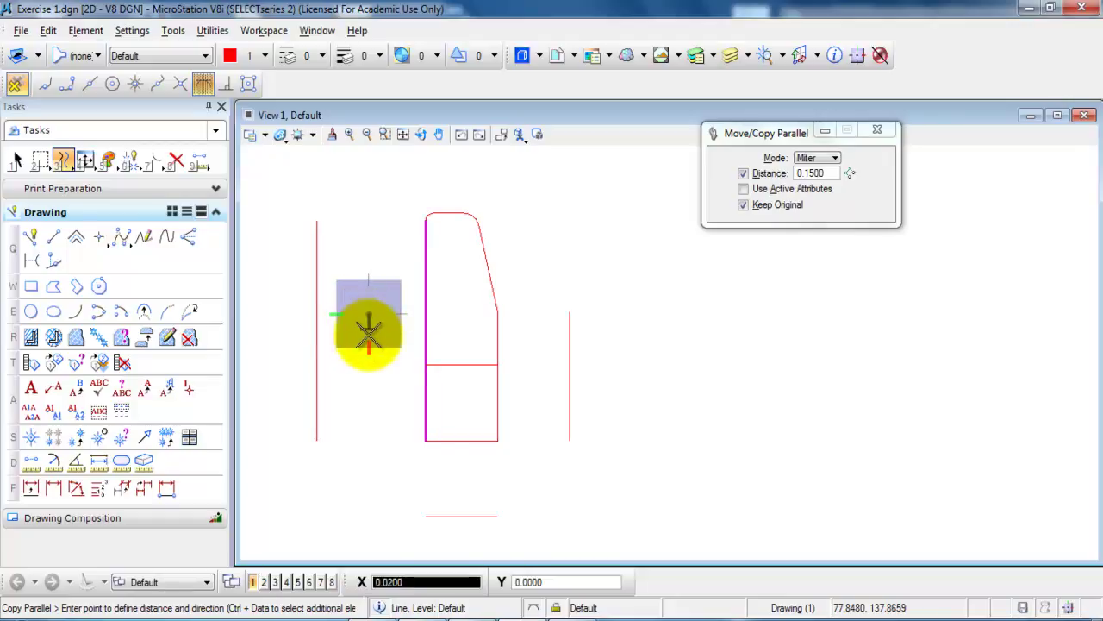
right_click(369, 324)
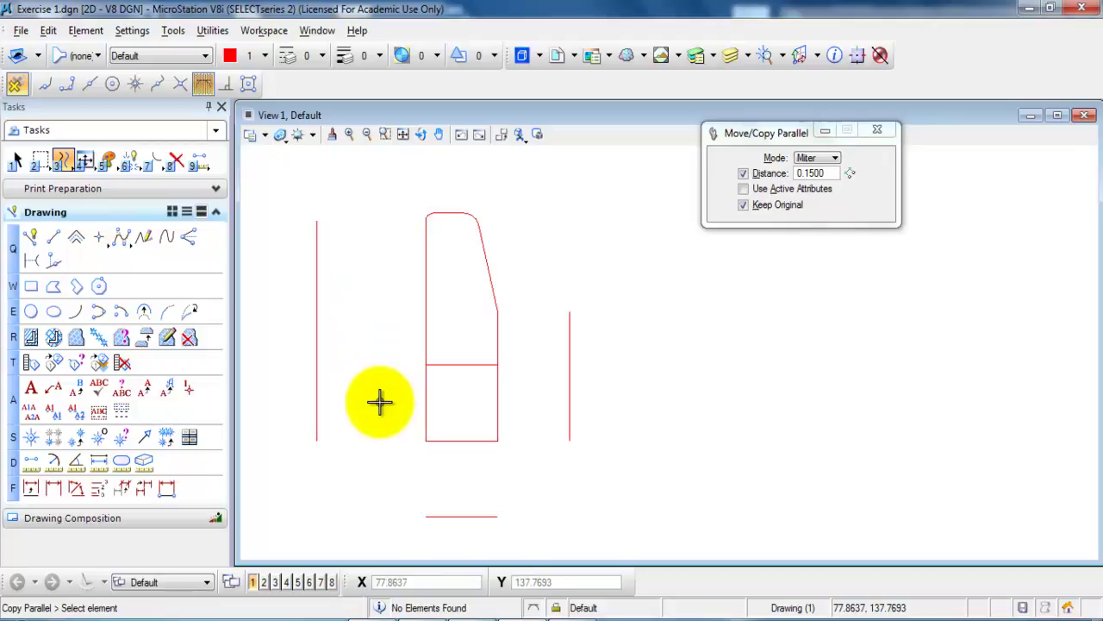
click(451, 441)
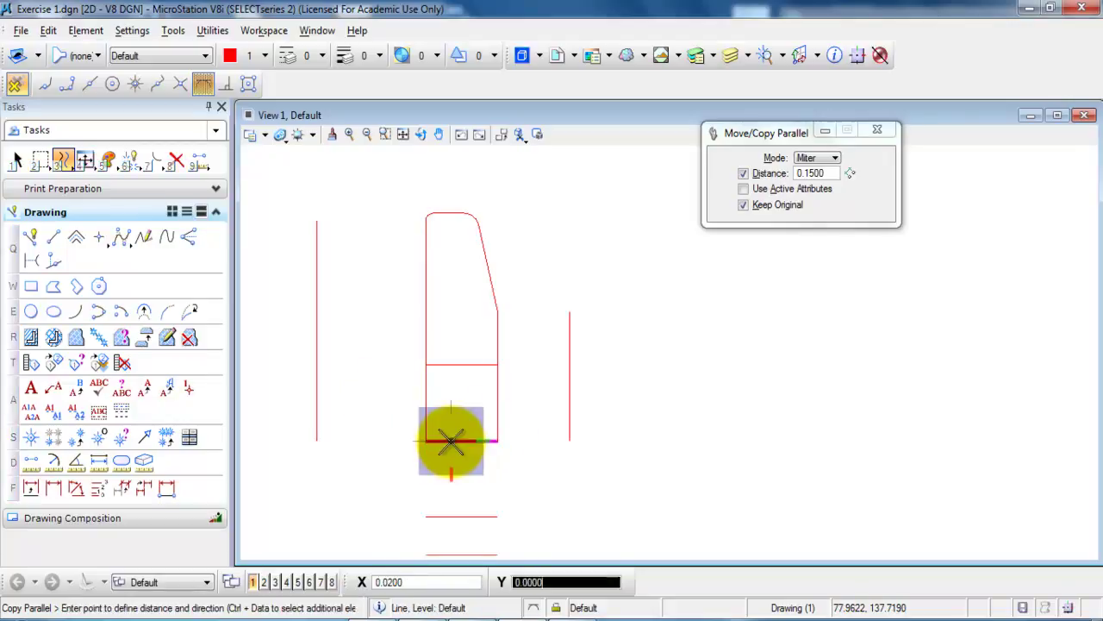
click(455, 390)
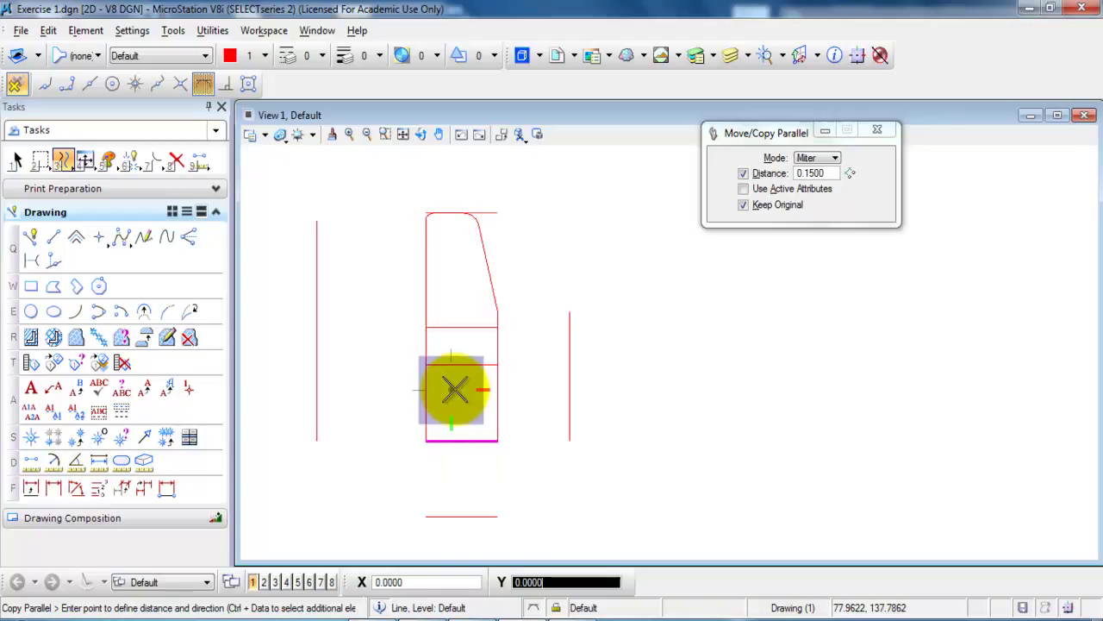
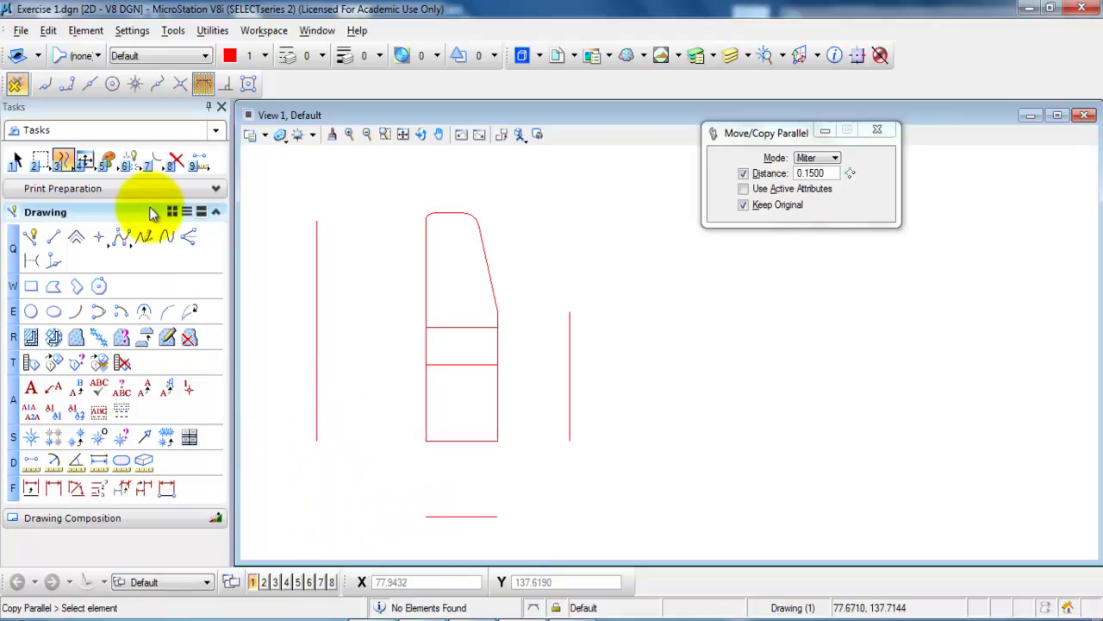
Use Trim To Element to extend the left offset line and the lowest offset line until they meet in a corner
click(152, 167)
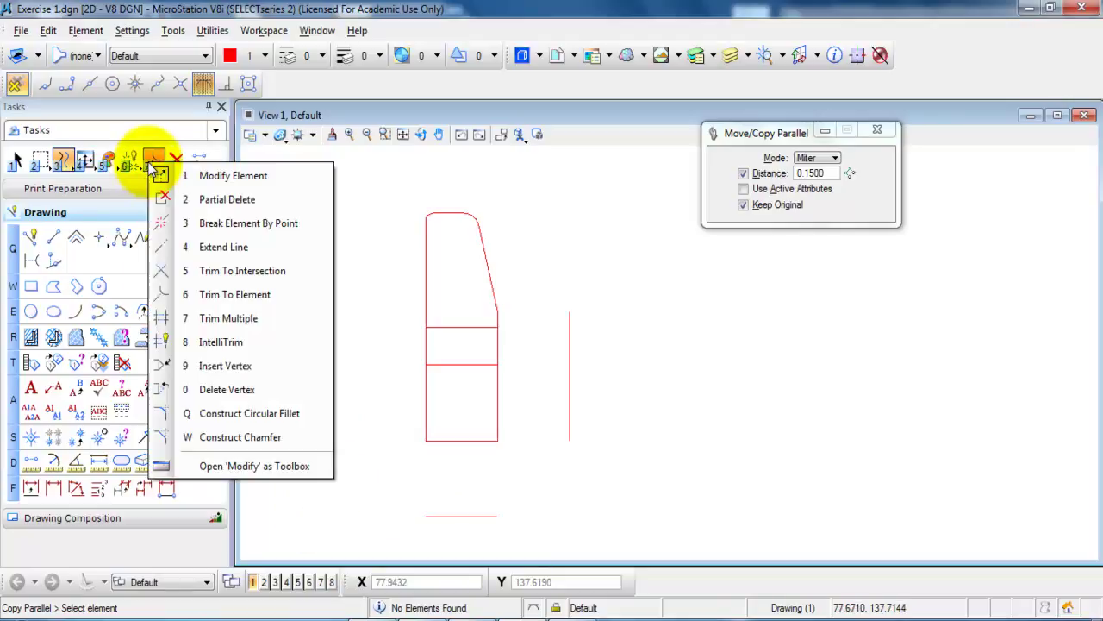
click(299, 295)
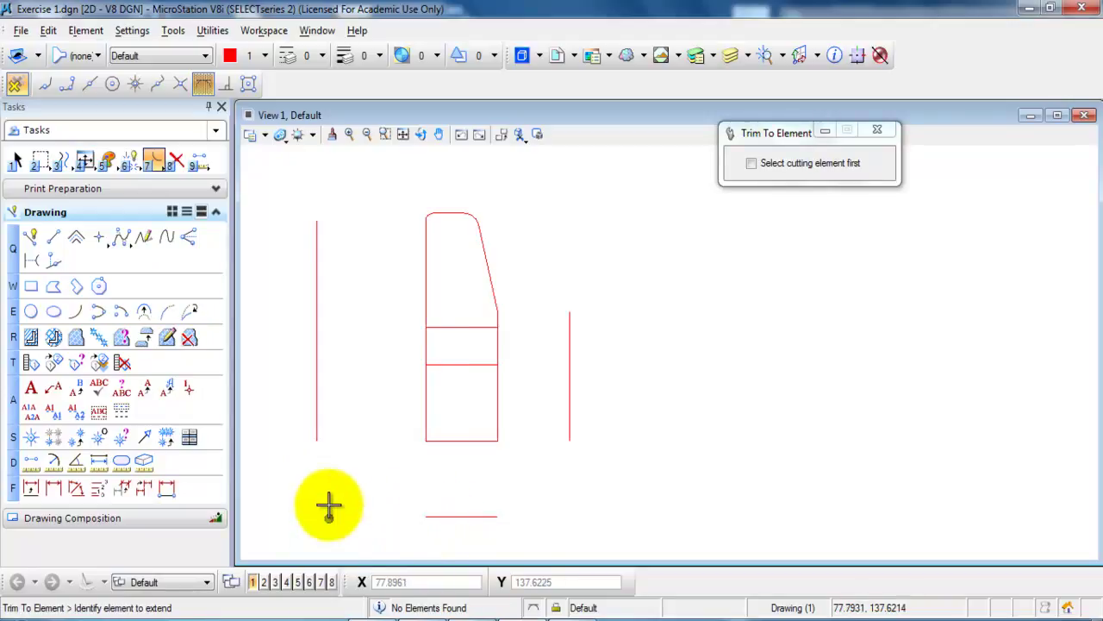
click(317, 401)
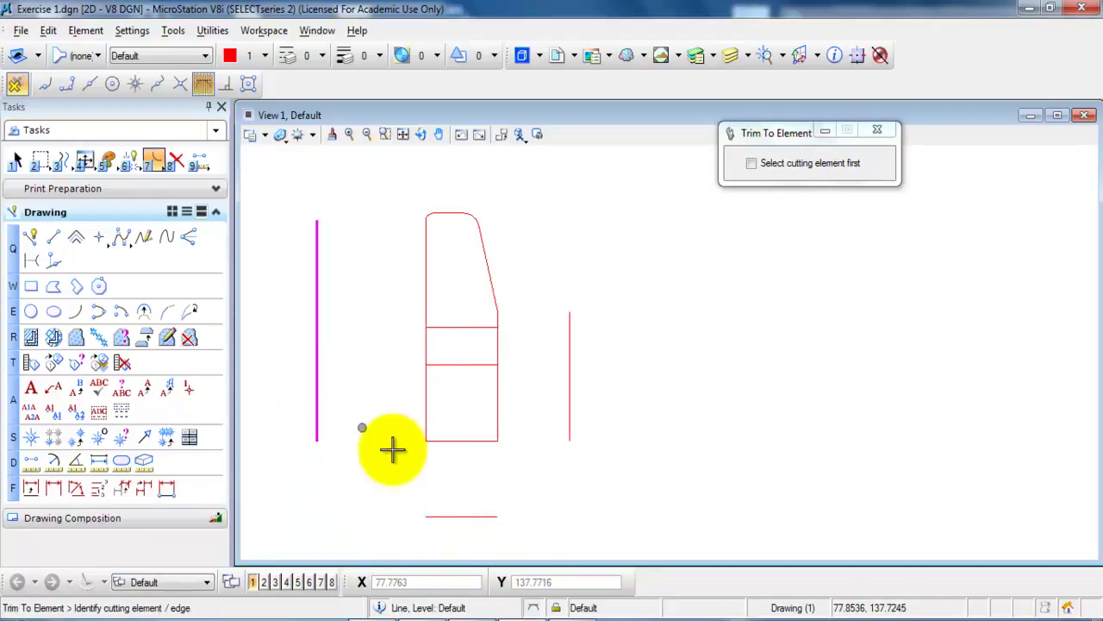
click(437, 516)
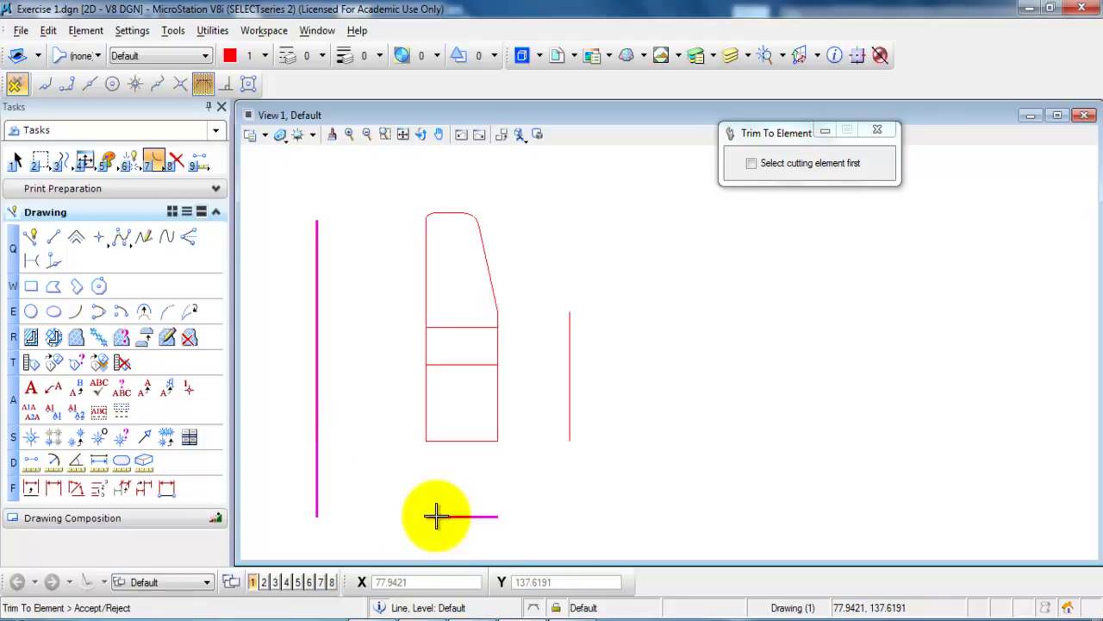
click(436, 515)
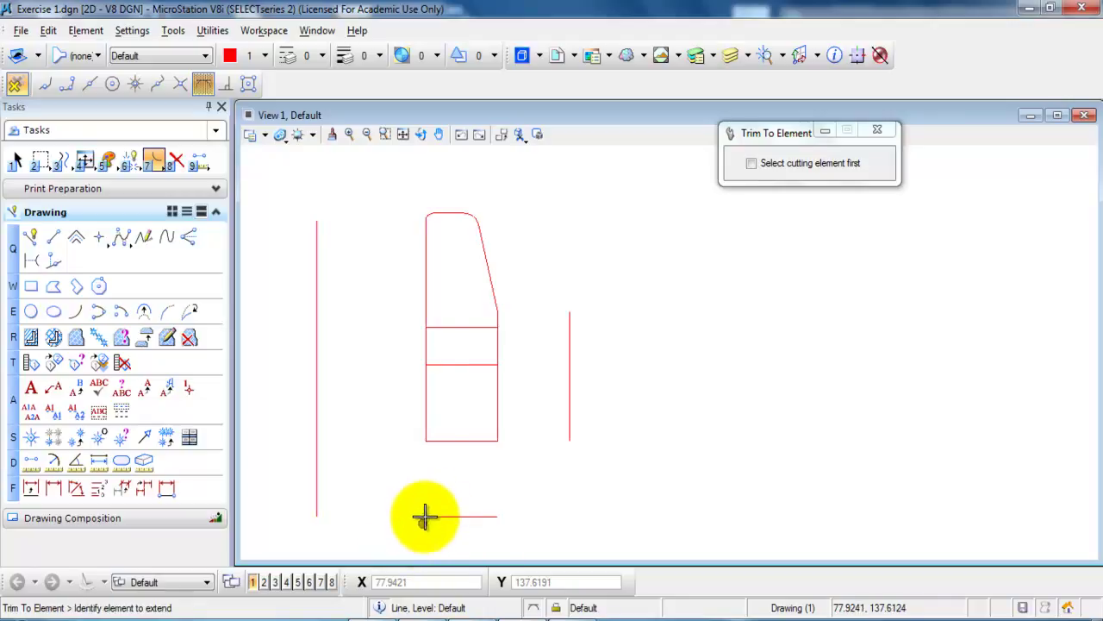
click(425, 514)
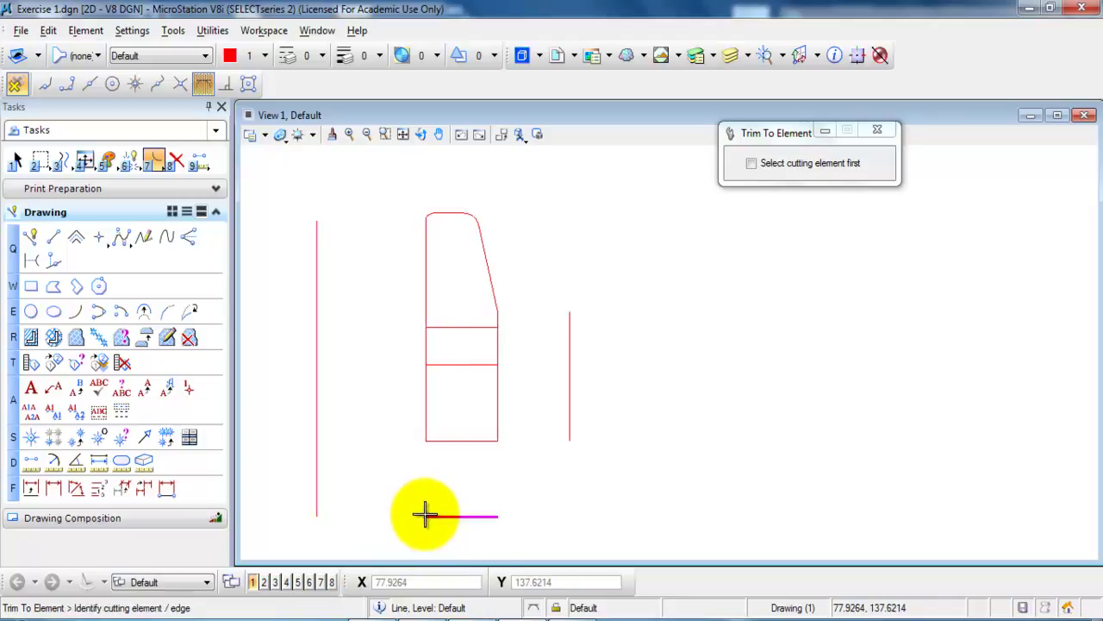
click(316, 453)
click(345, 459)
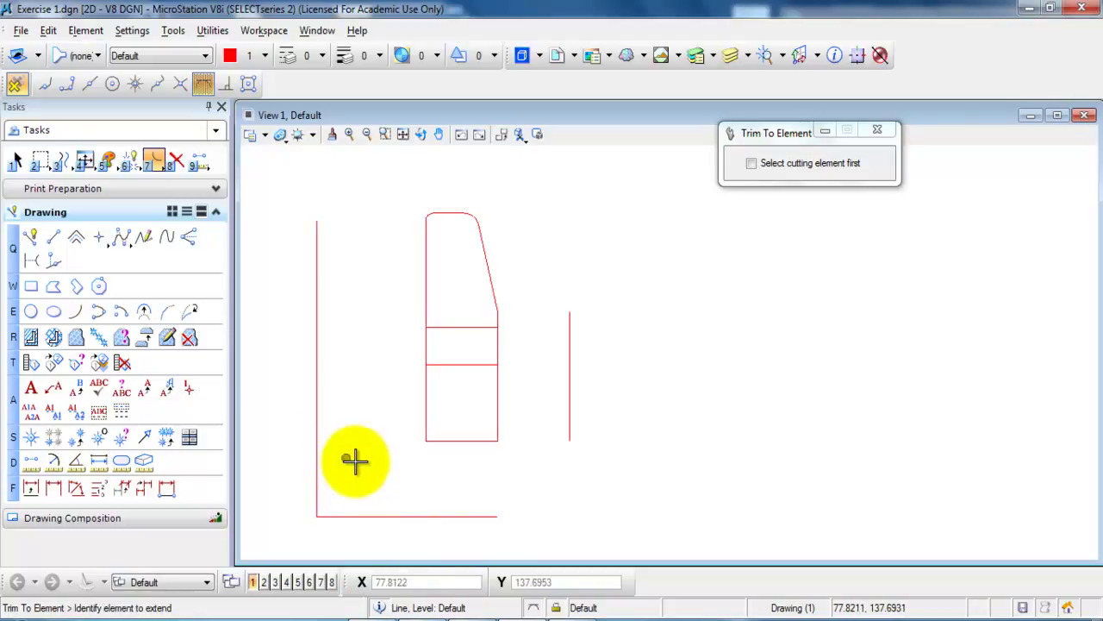
Extend the lowest offset line and the right offset line with Trim To Element until they meet in a corner
right_click(434, 519)
click(569, 418)
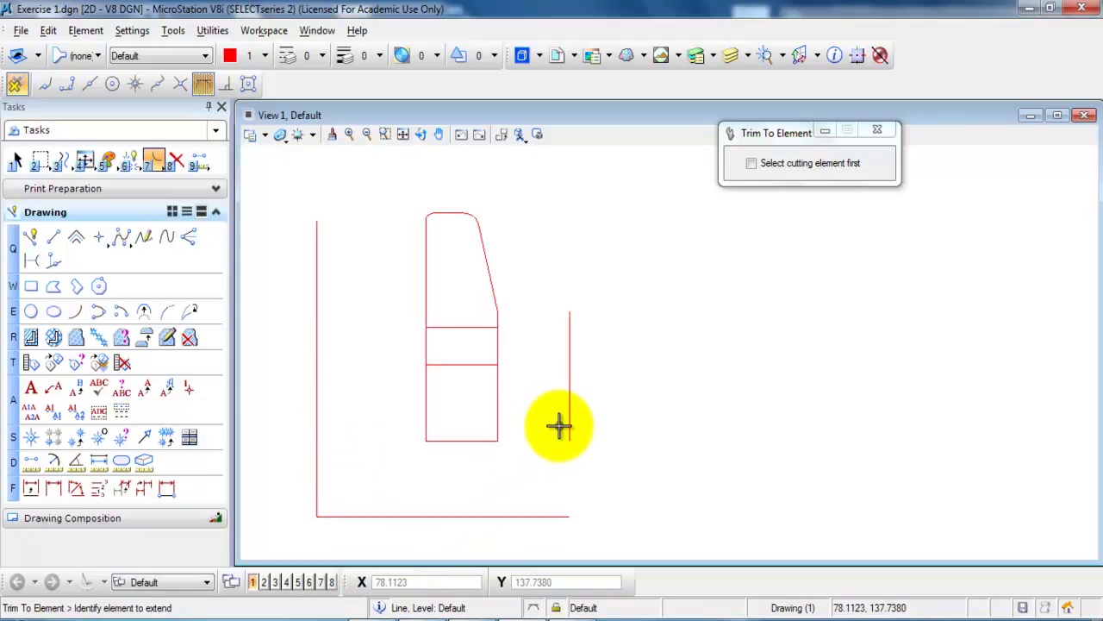
click(536, 512)
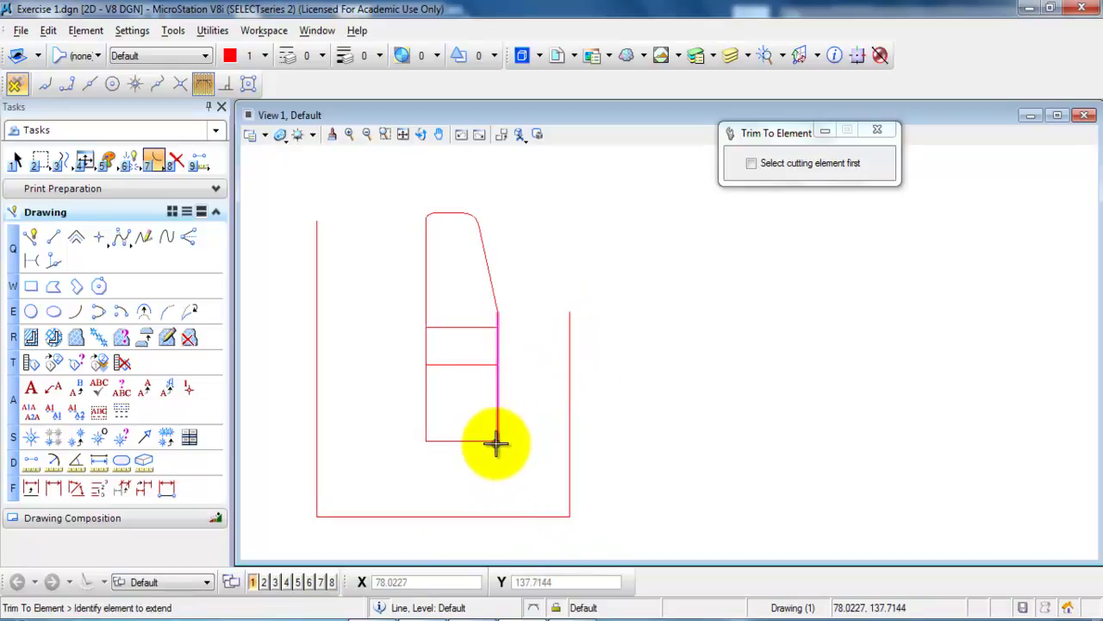
Trim the upper parts of the right and left offset lines, using the kerb's bottom edge as the cutting element
click(569, 495)
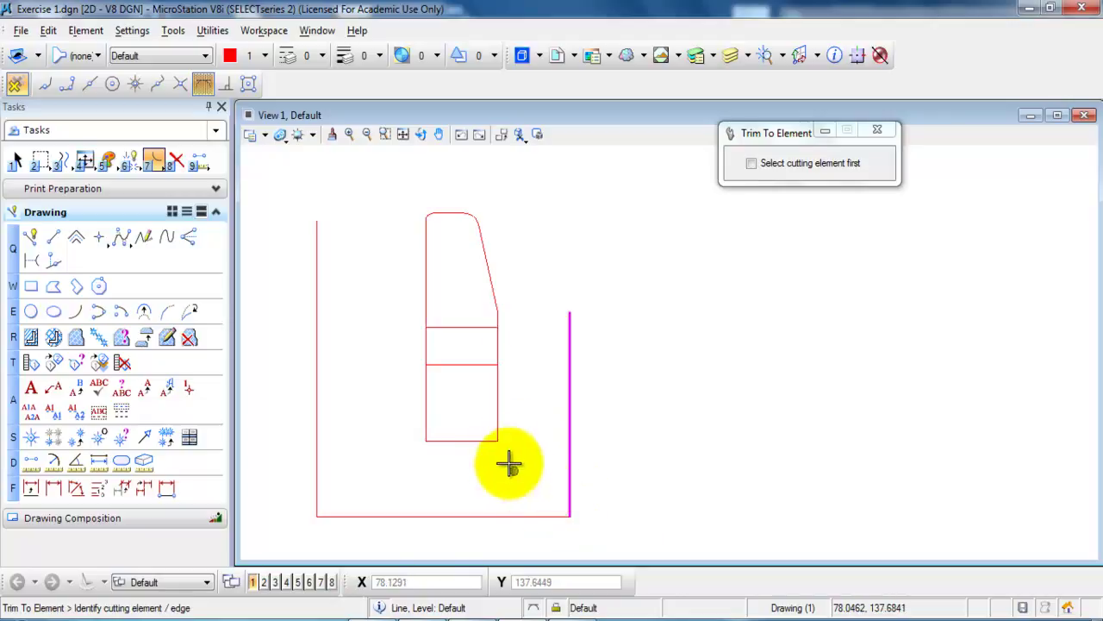
click(469, 440)
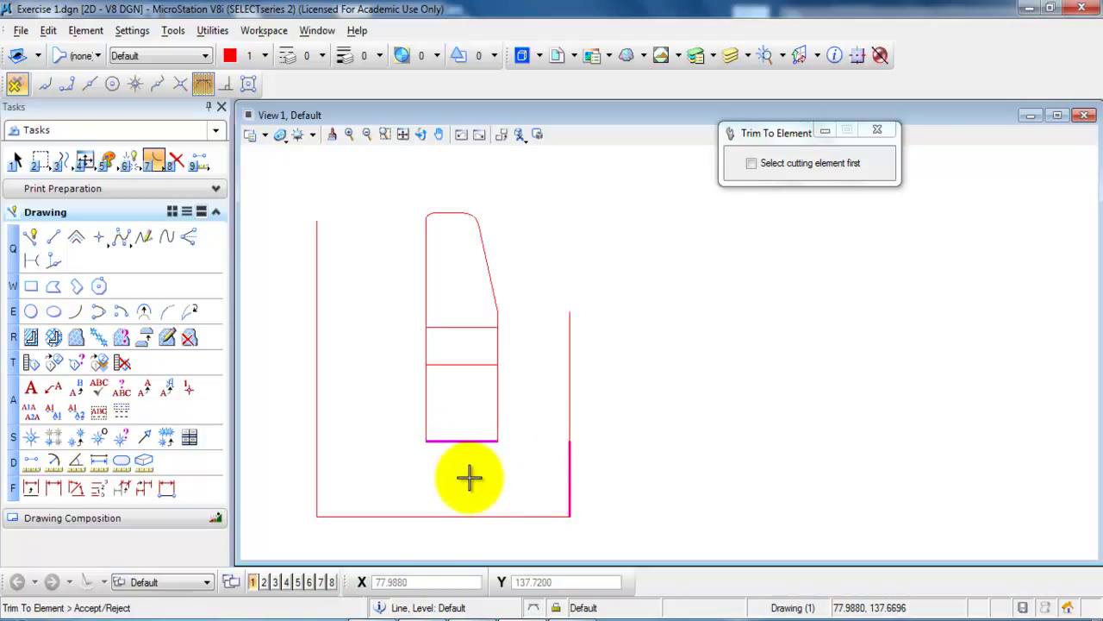
click(466, 478)
click(318, 487)
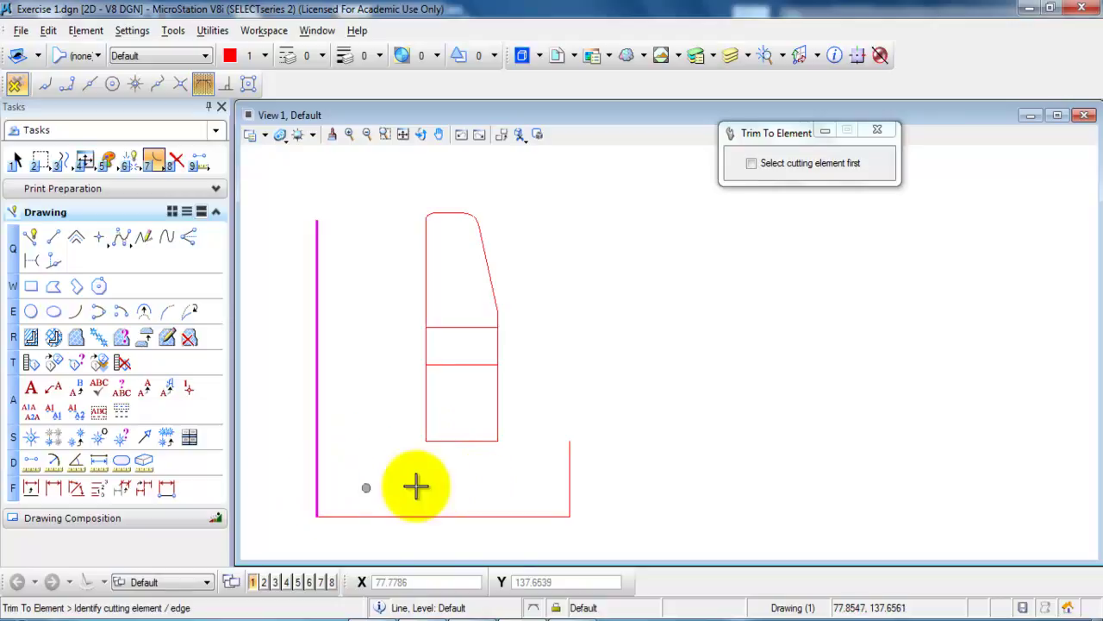
click(452, 441)
click(443, 466)
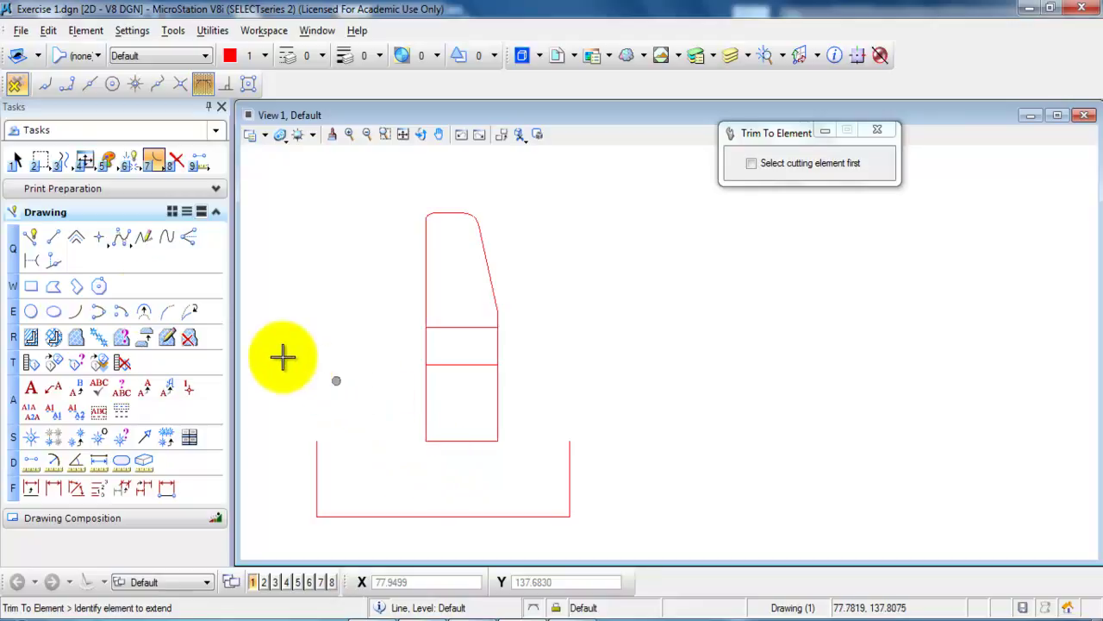
Draw a sloping line between keypoints, from the left offset line's upper end to the upper inner line's end on the kerb's left side
click(52, 238)
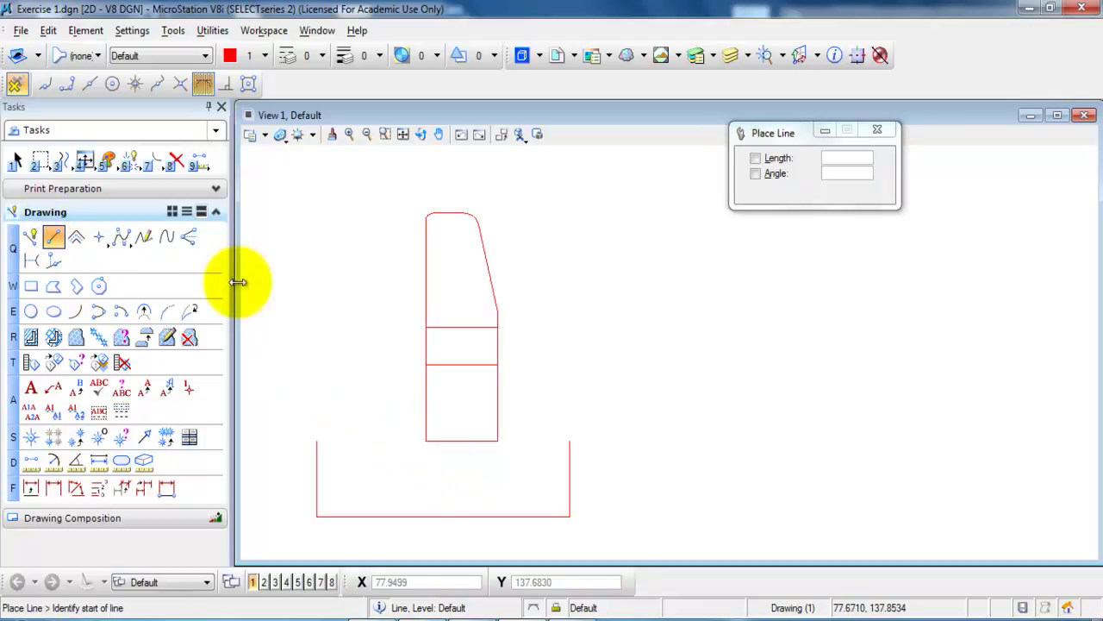
middle_click(314, 429)
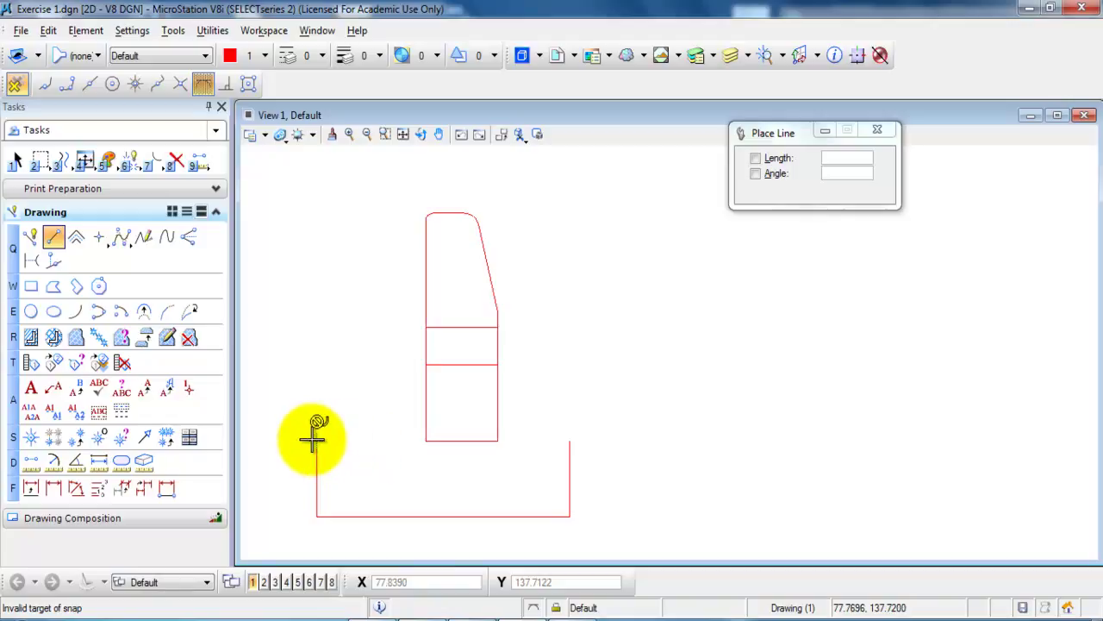
click(68, 84)
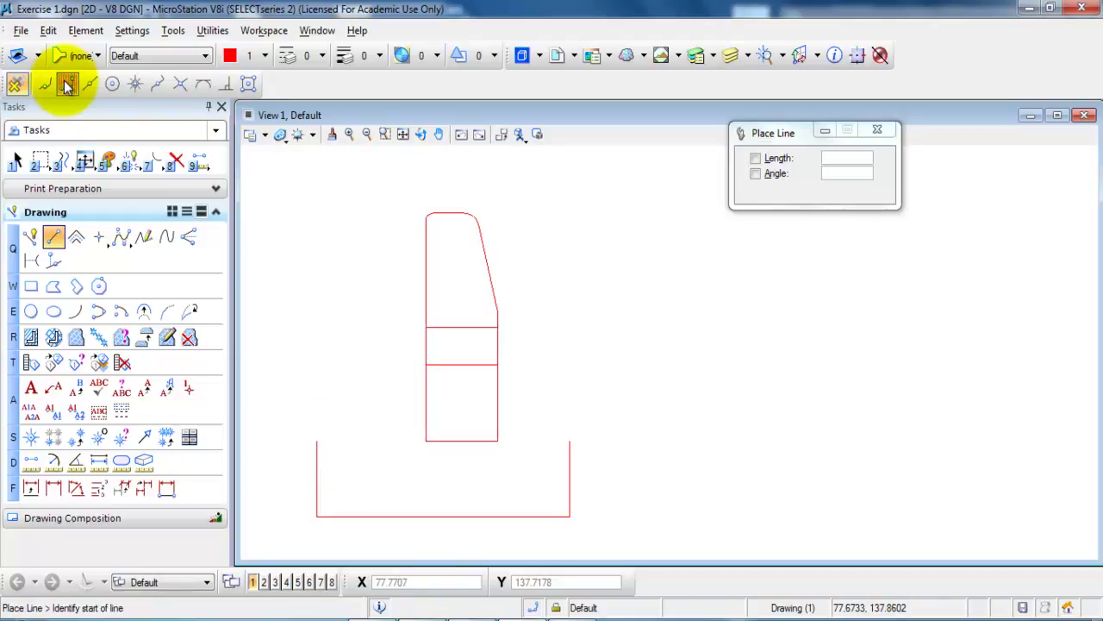
click(317, 438)
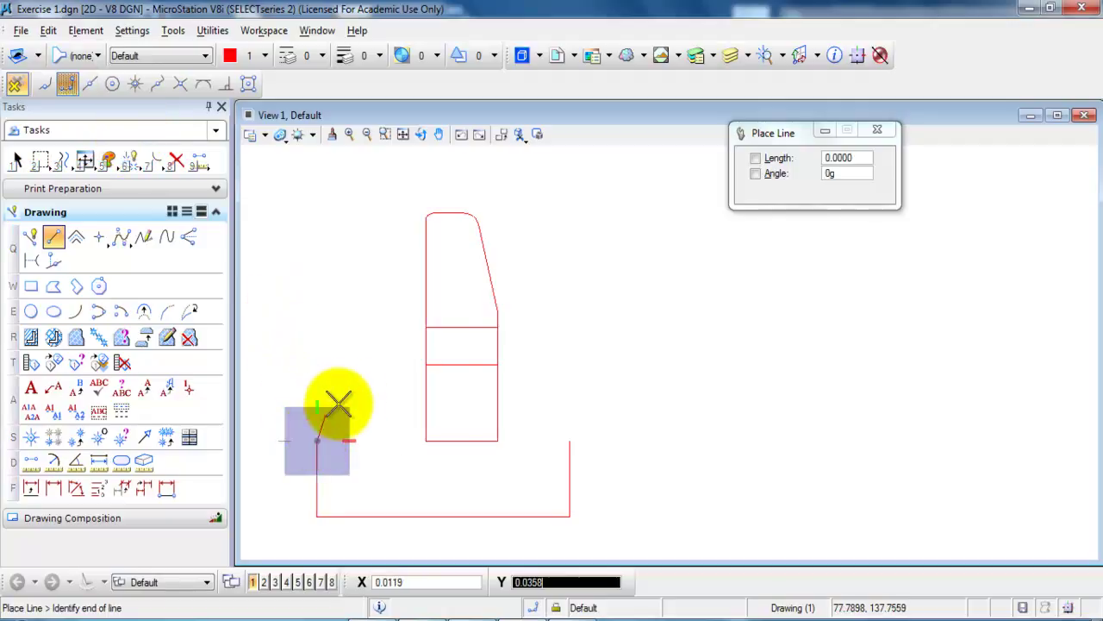
click(426, 327)
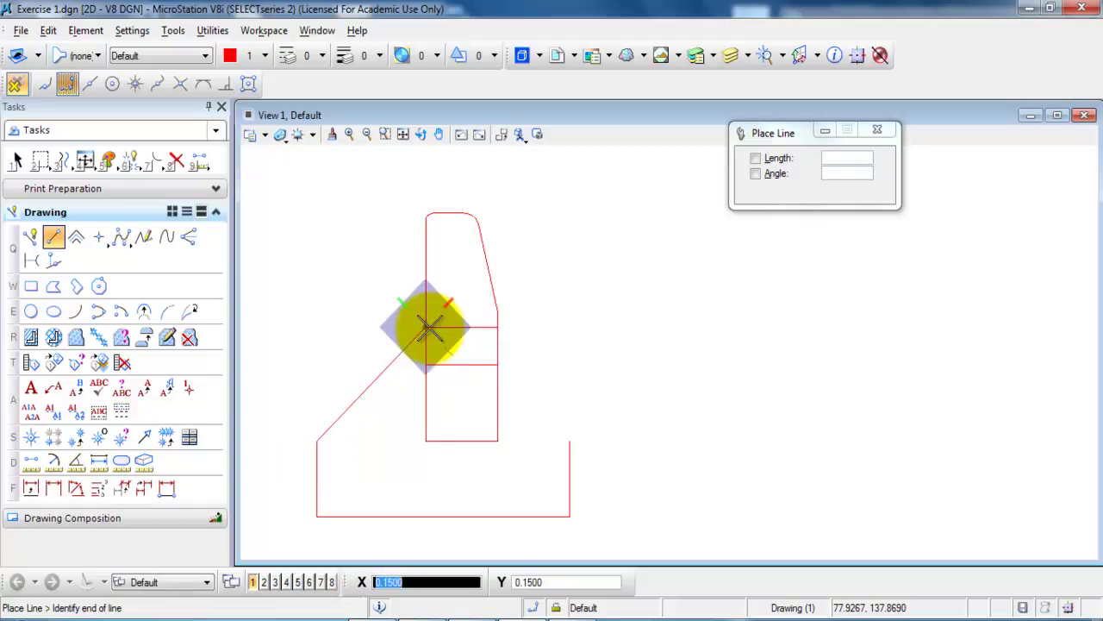
right_click(367, 287)
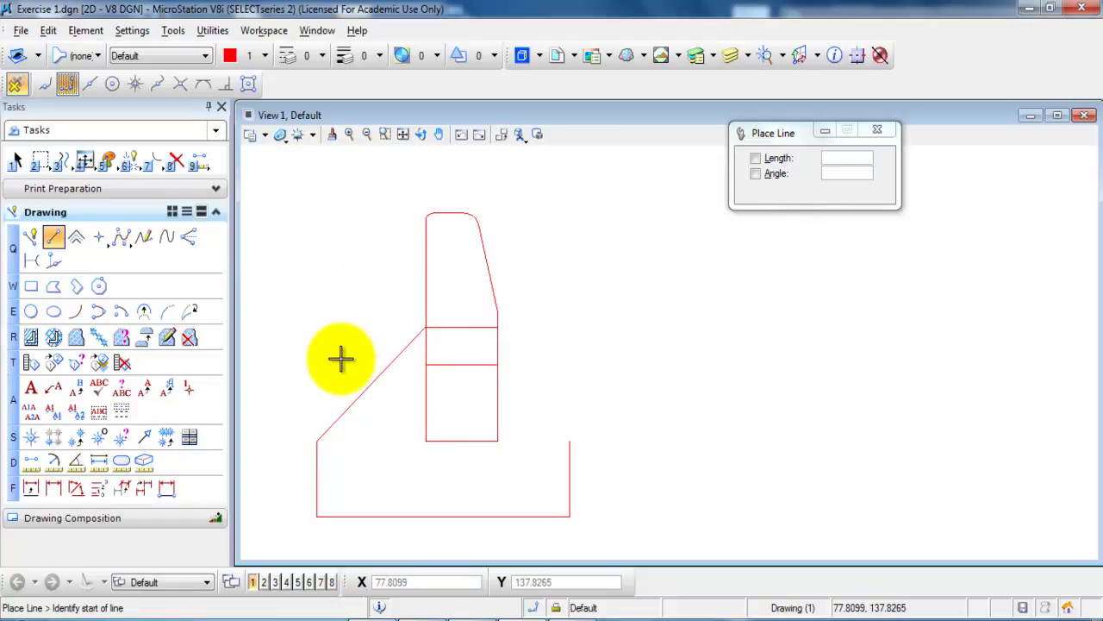
Draw a sloping line from the right offset line's upper end to the lower inner line's end on the kerb's right side
click(570, 440)
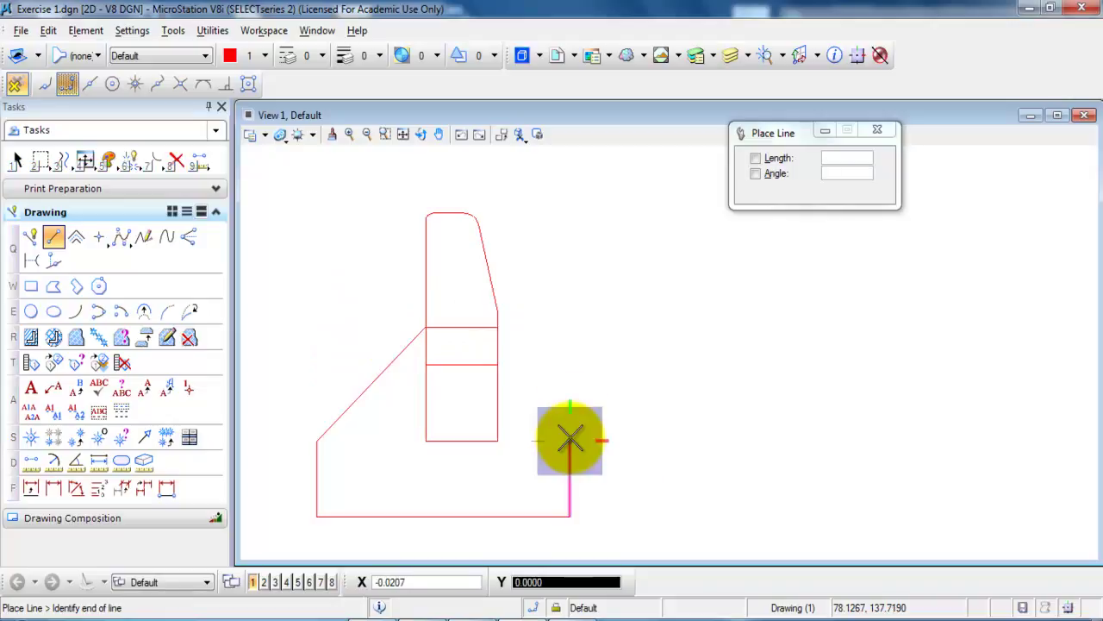
click(496, 364)
right_click(558, 332)
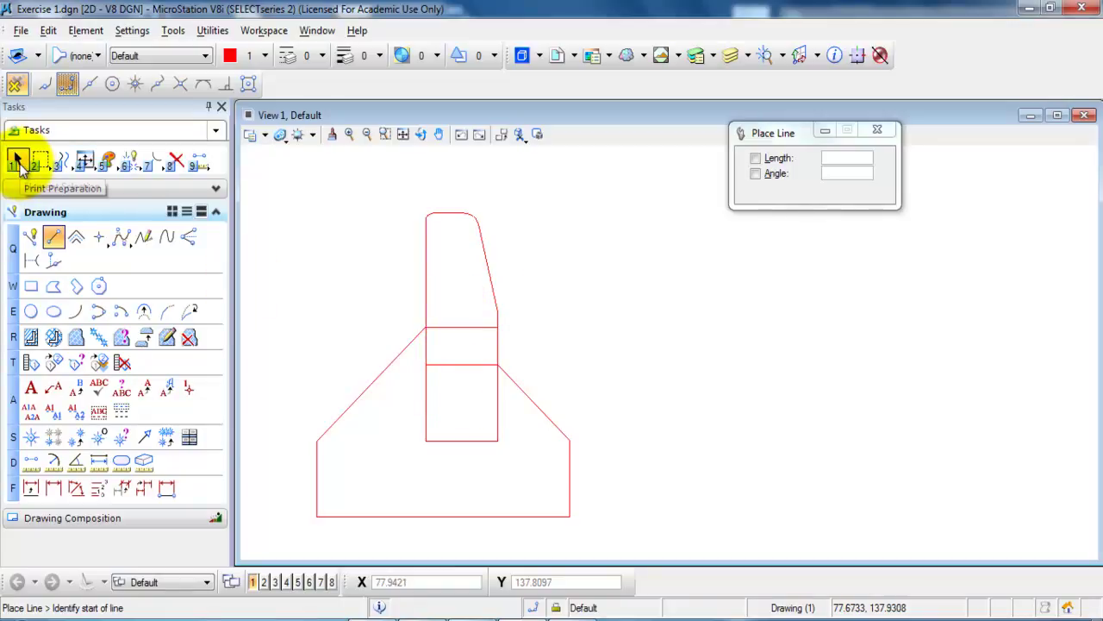
Select and delete the two horizontal construction lines inside the kerb
click(17, 162)
drag(472, 398, 441, 313)
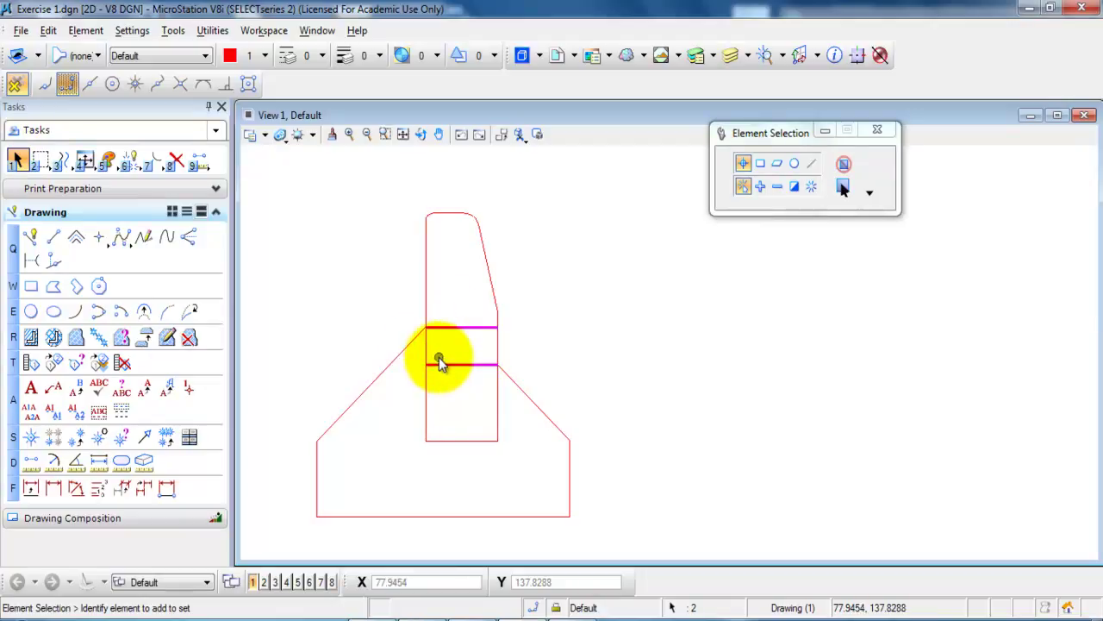
key(Delete)
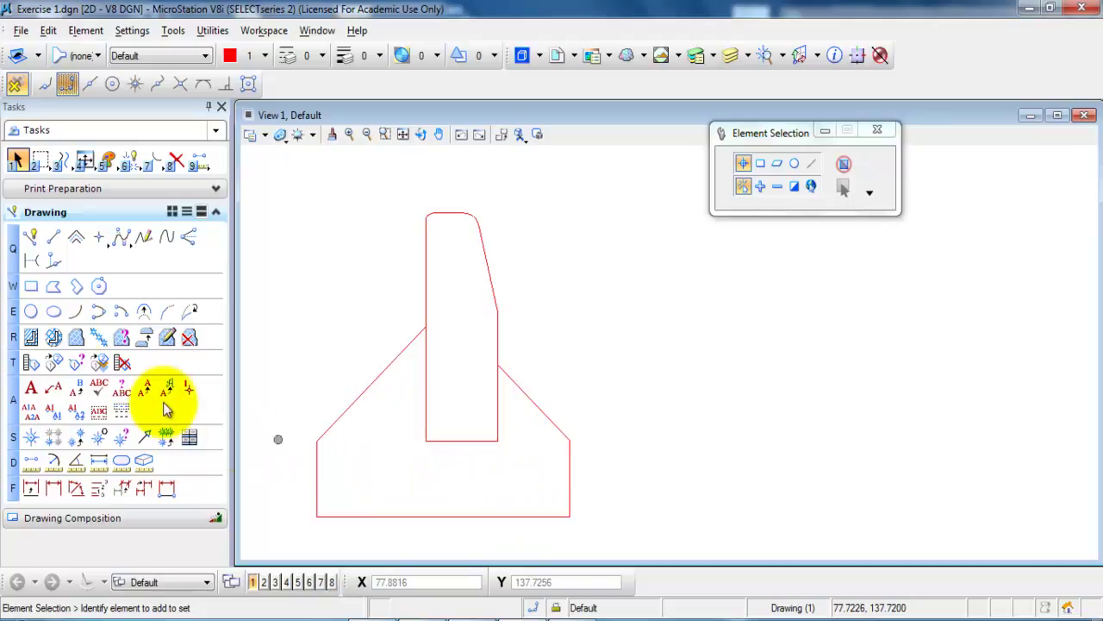
Crosshatch the bedding area around the kerb by enclosing point, with spacing 0.05 and angles 45g and -45g
click(54, 338)
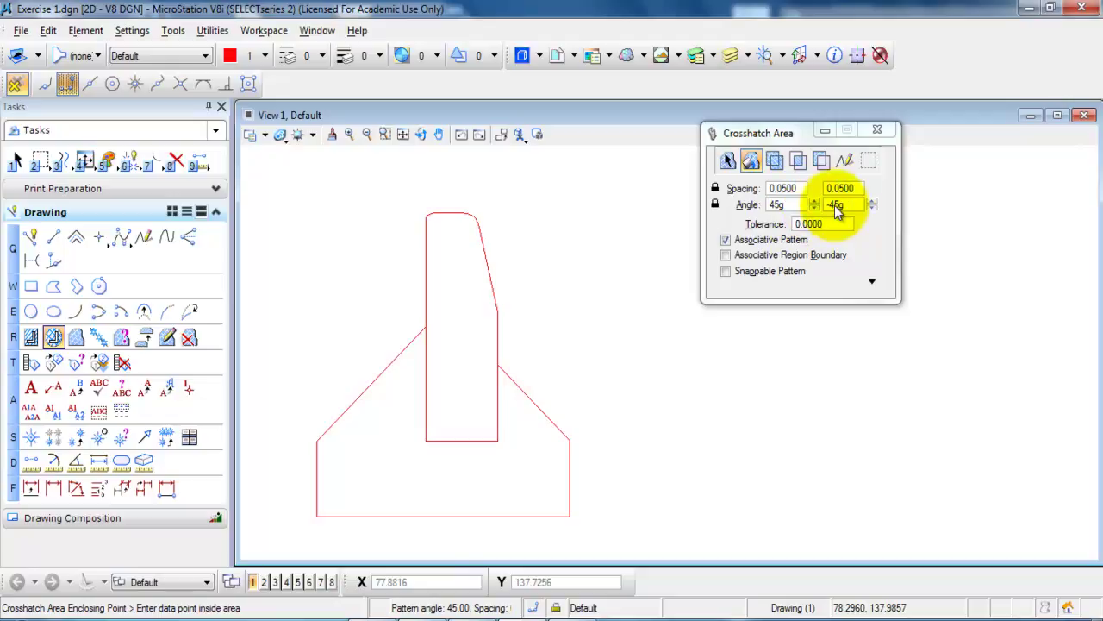
click(753, 162)
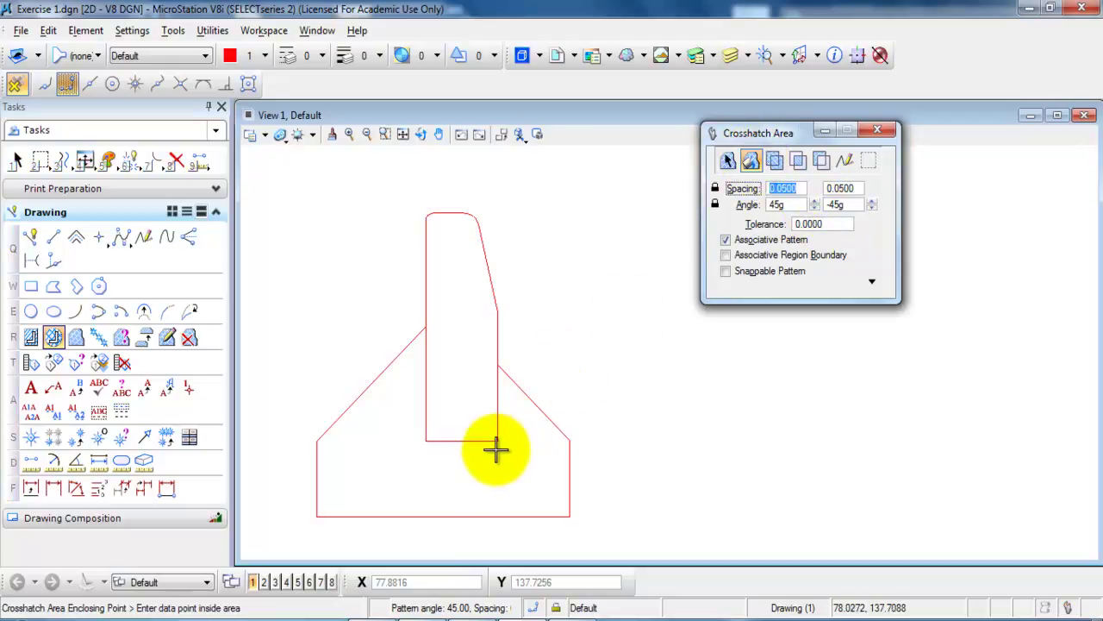
click(468, 470)
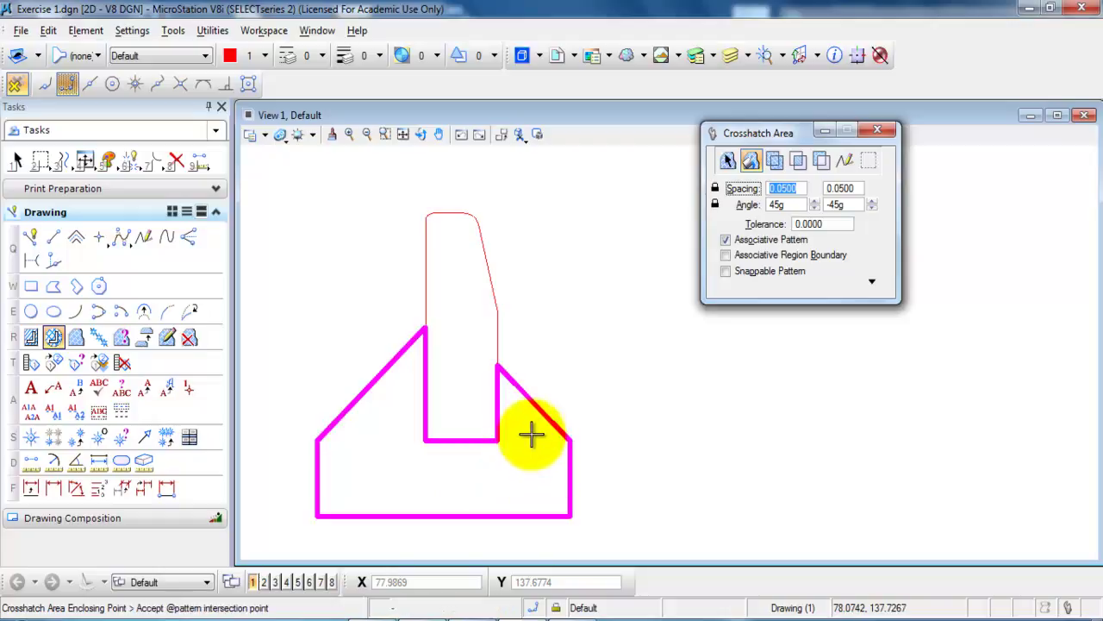
click(463, 472)
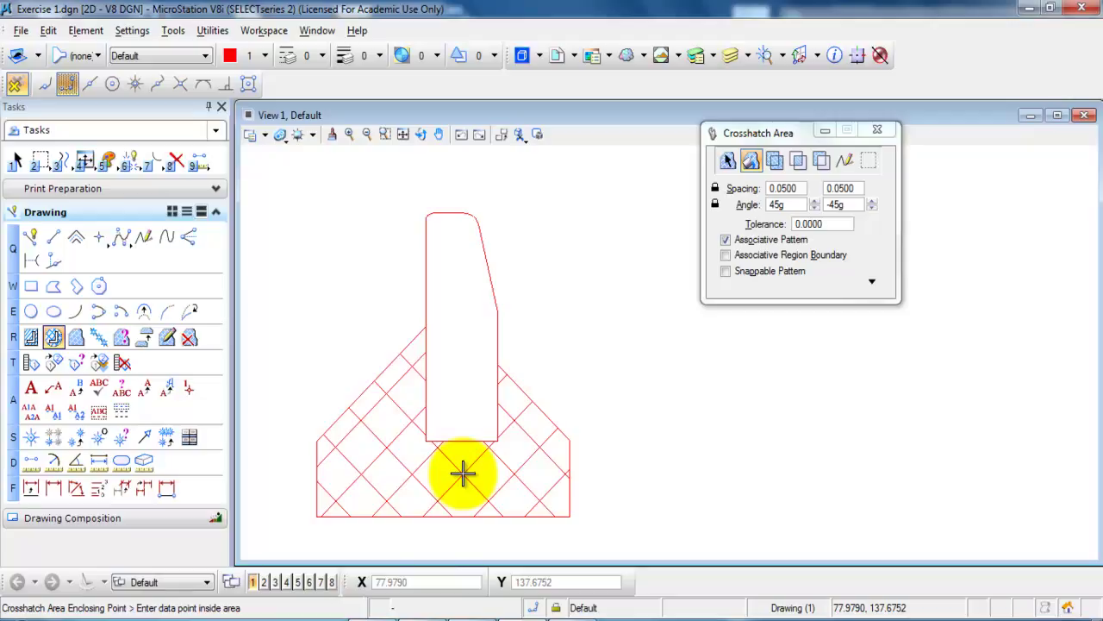
Draw a horizontal line outward to the right from the right end of the kerb's top edge
scroll(463, 473, down, 2)
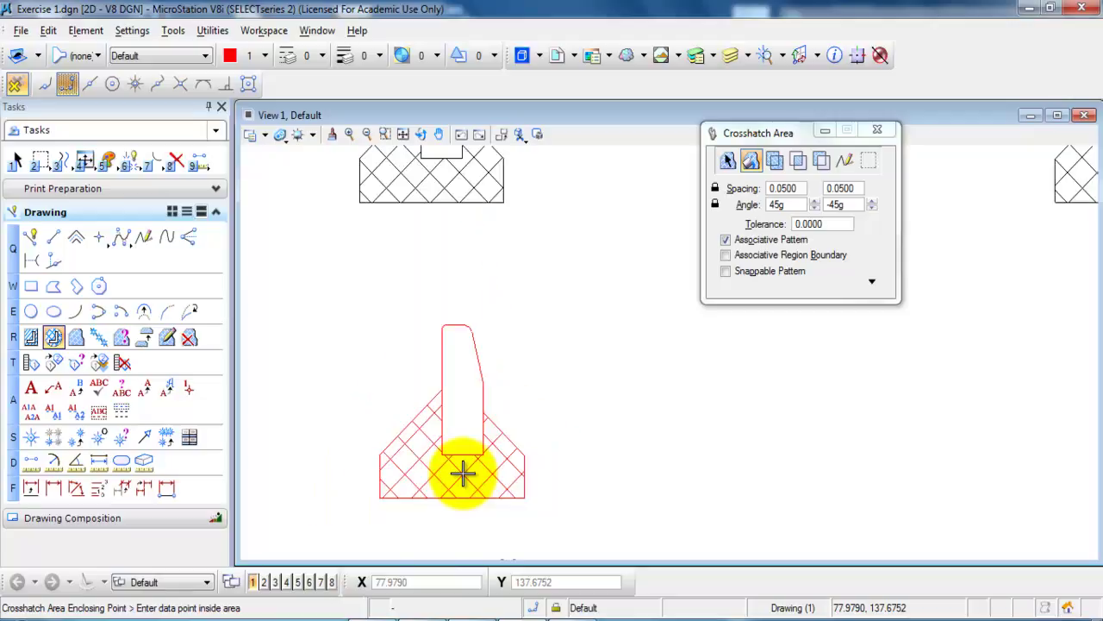
middle_drag(463, 472, 425, 468)
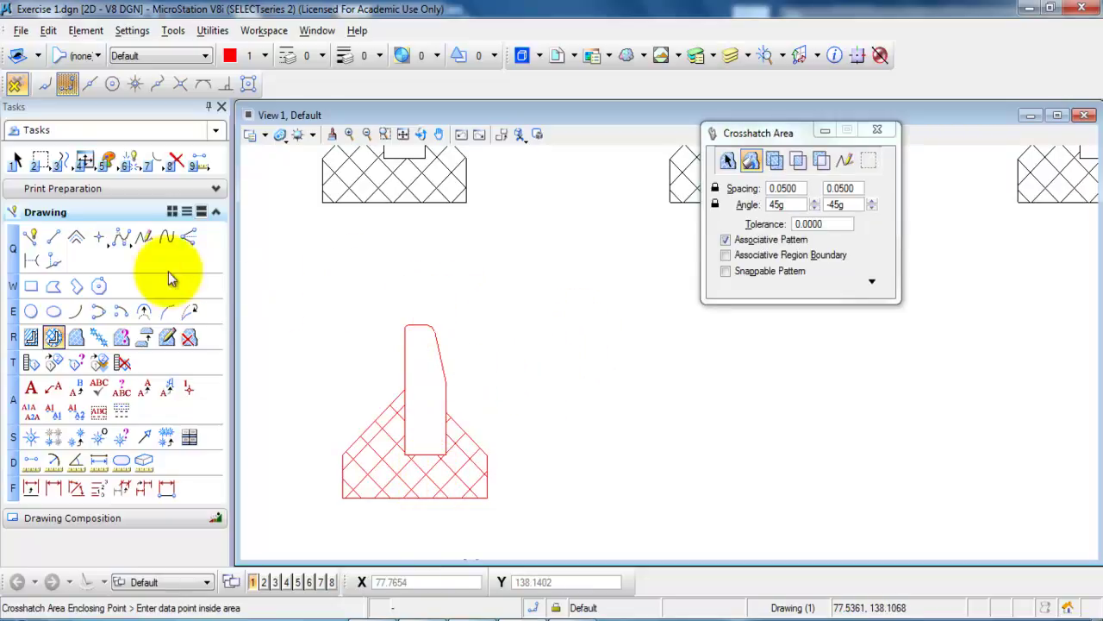
click(53, 238)
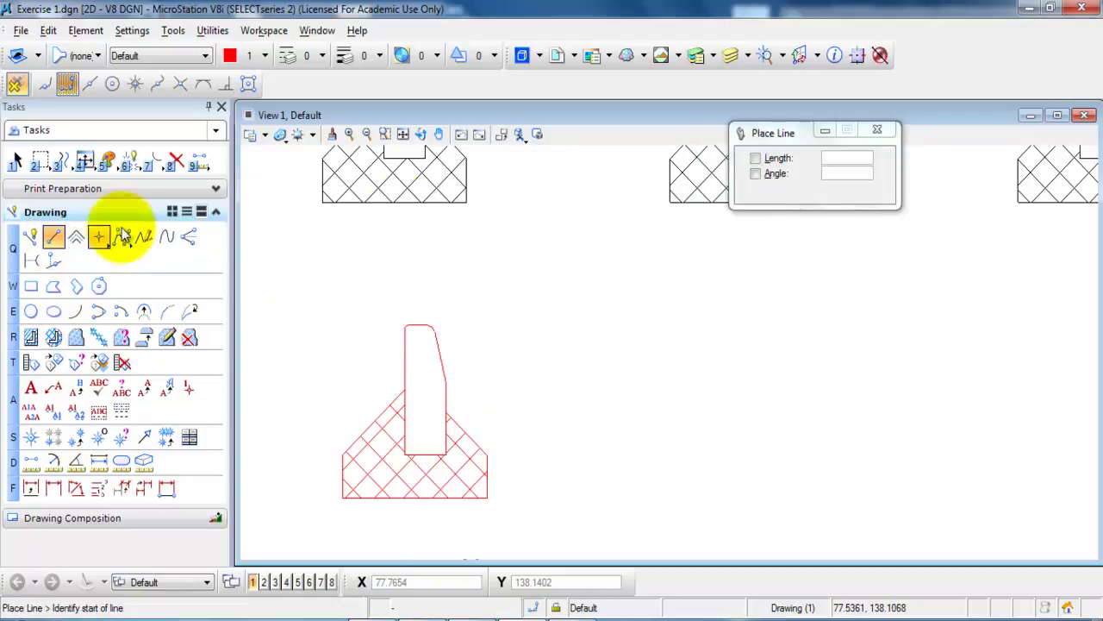
click(428, 325)
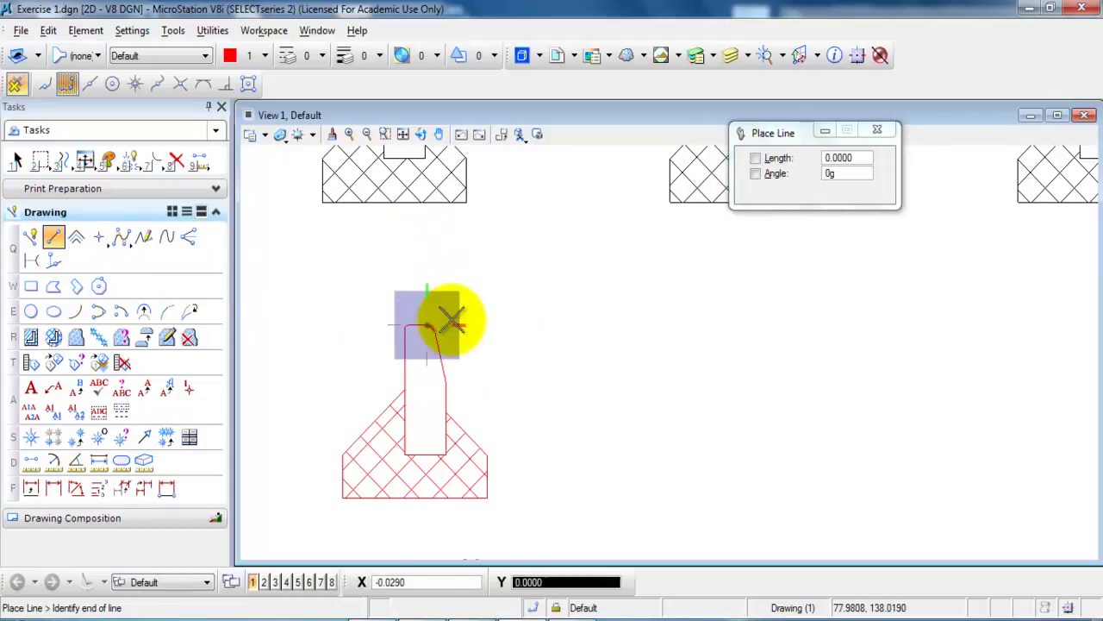
click(645, 321)
right_click(657, 340)
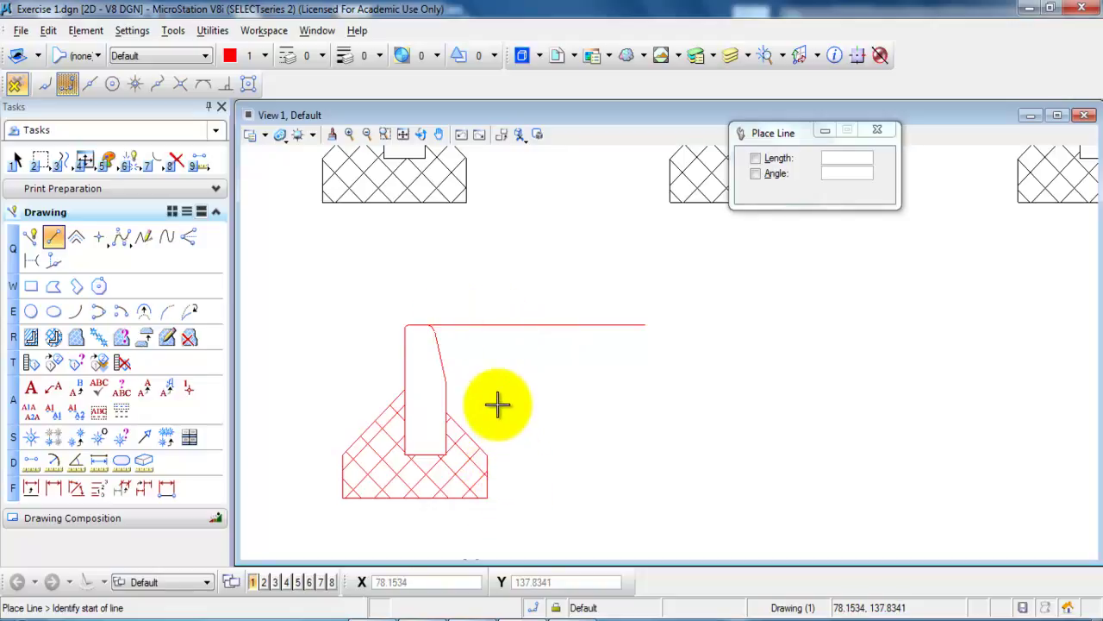
Copy the complete kerb, hatched bedding and horizontal line twice to the right, forming an evenly spaced row of three
click(16, 161)
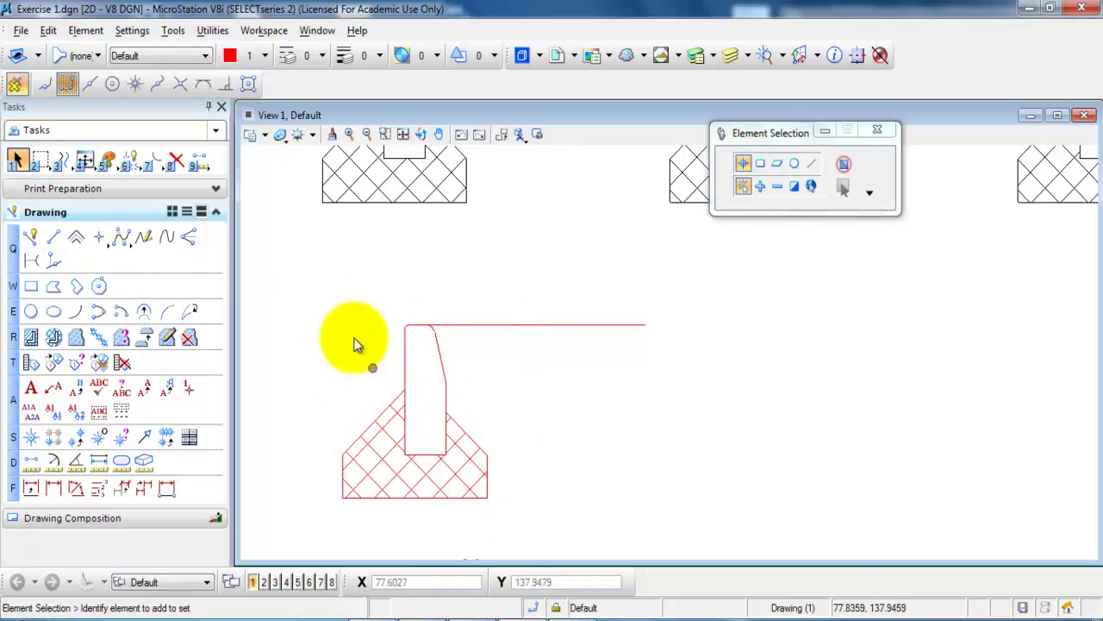
mouse_move(306, 271)
mouse_down()
mouse_move(467, 427)
mouse_move(655, 520)
mouse_up()
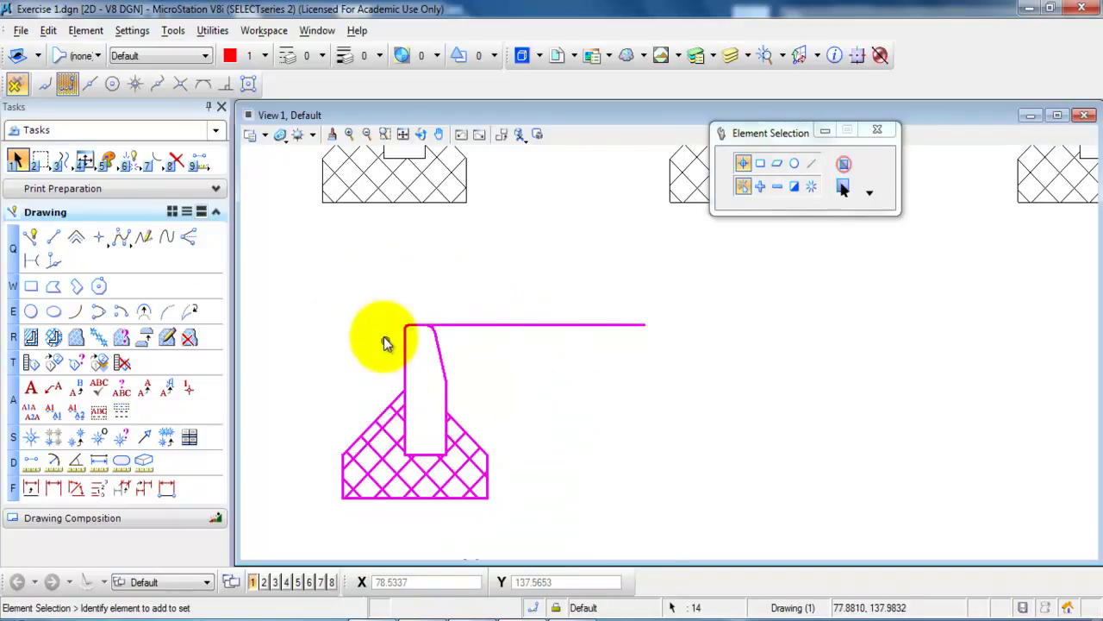
right_click(355, 303)
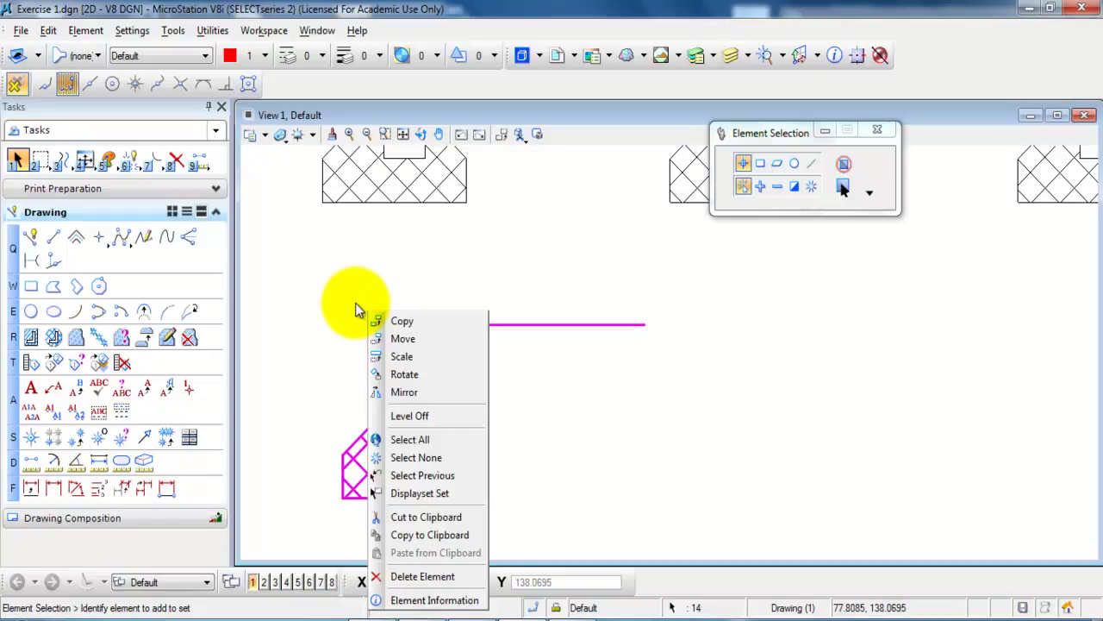
click(399, 322)
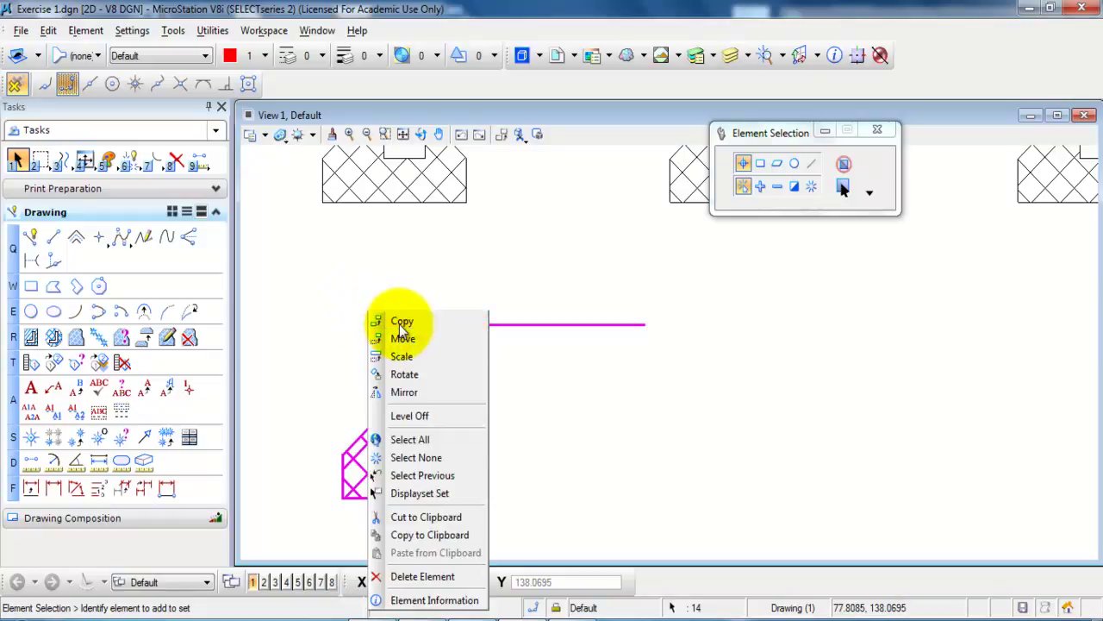
click(353, 301)
scroll(355, 300, down, 2)
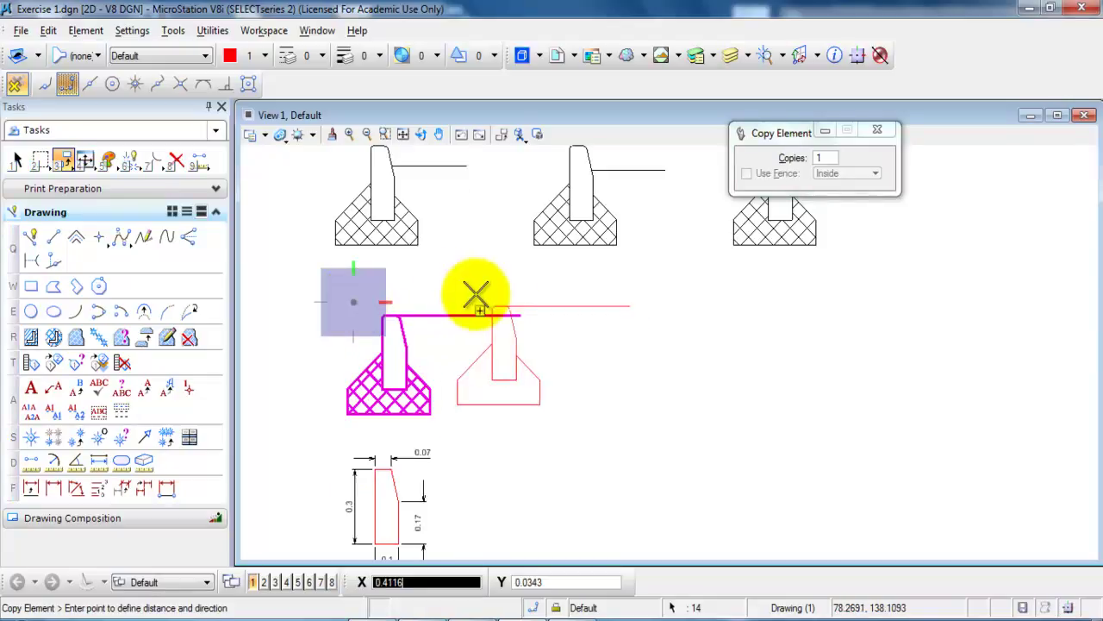
click(554, 302)
click(750, 302)
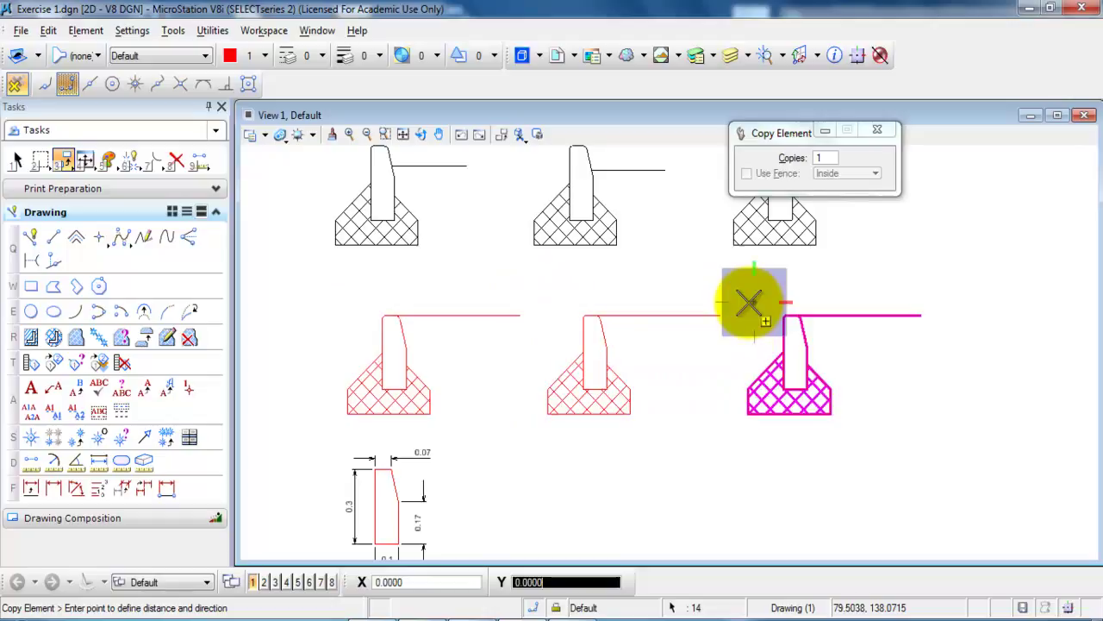
right_click(682, 382)
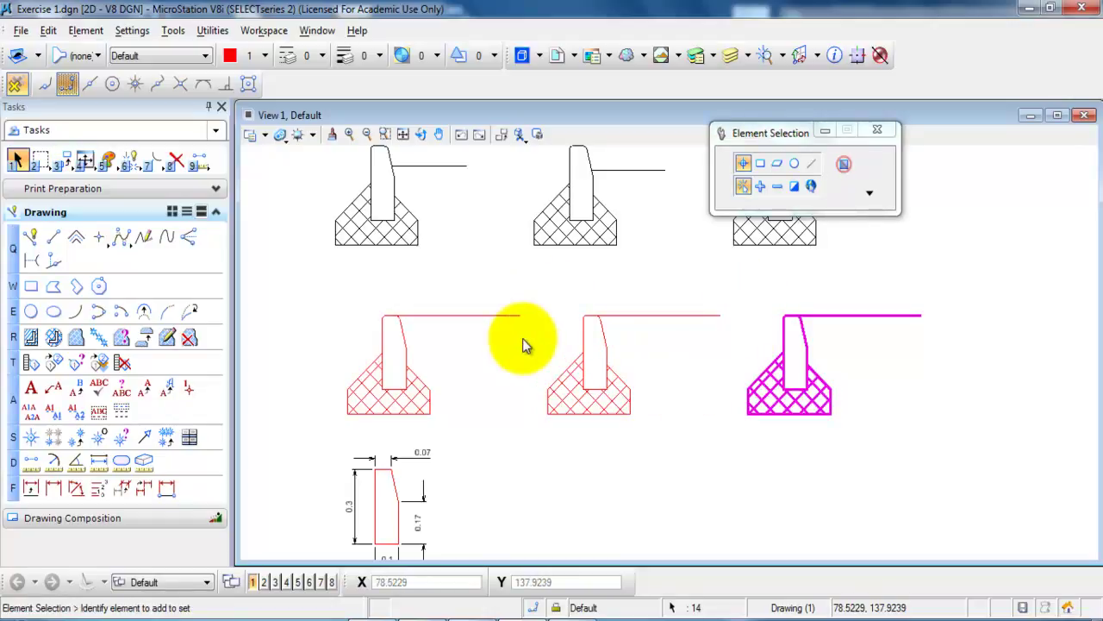
Move the horizontal line of the first kerb in the red row straight down by 0.08
click(426, 315)
scroll(427, 316, up, 2)
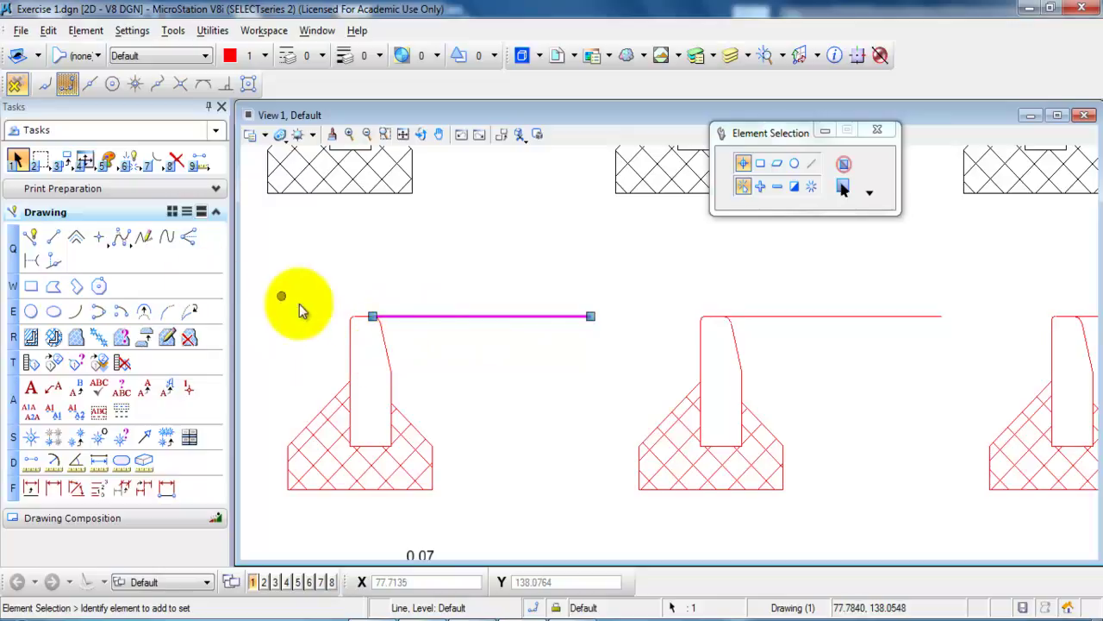
click(68, 169)
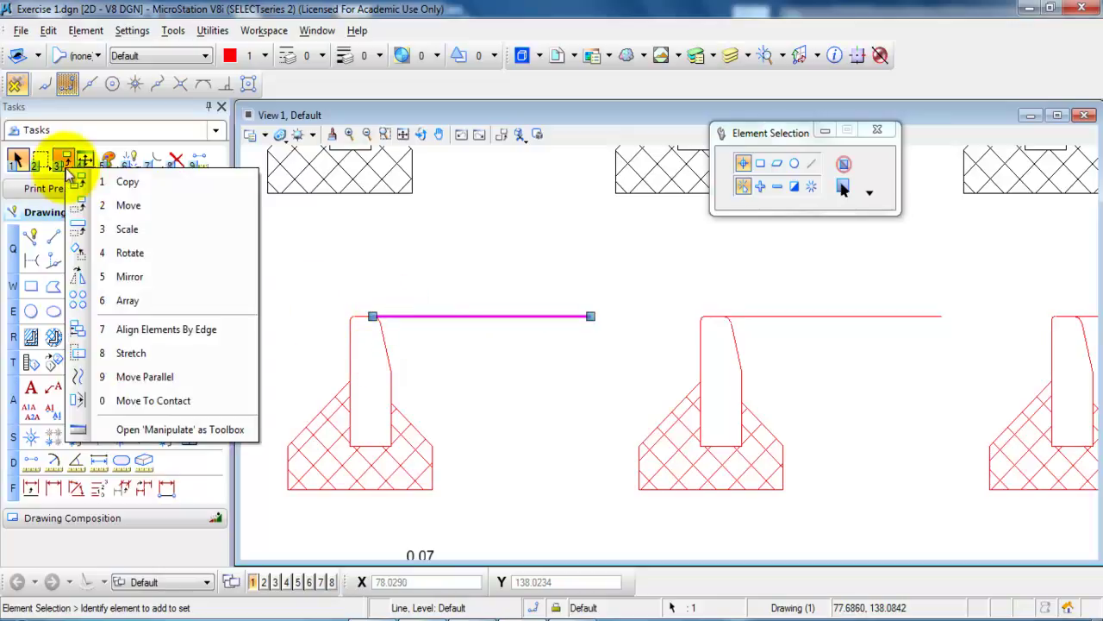
click(156, 205)
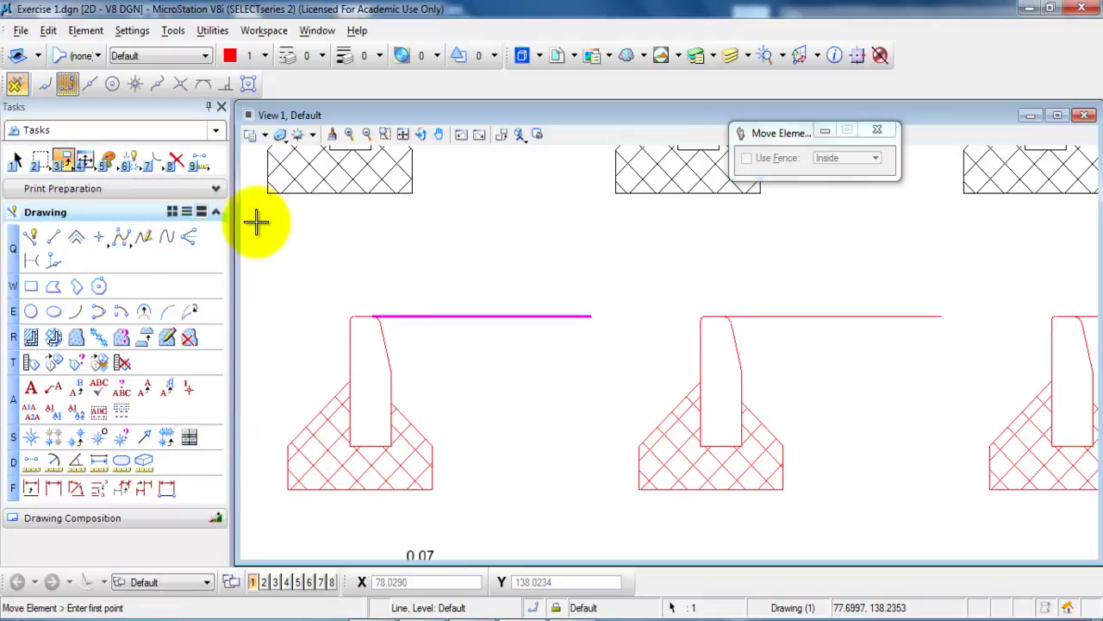
click(444, 270)
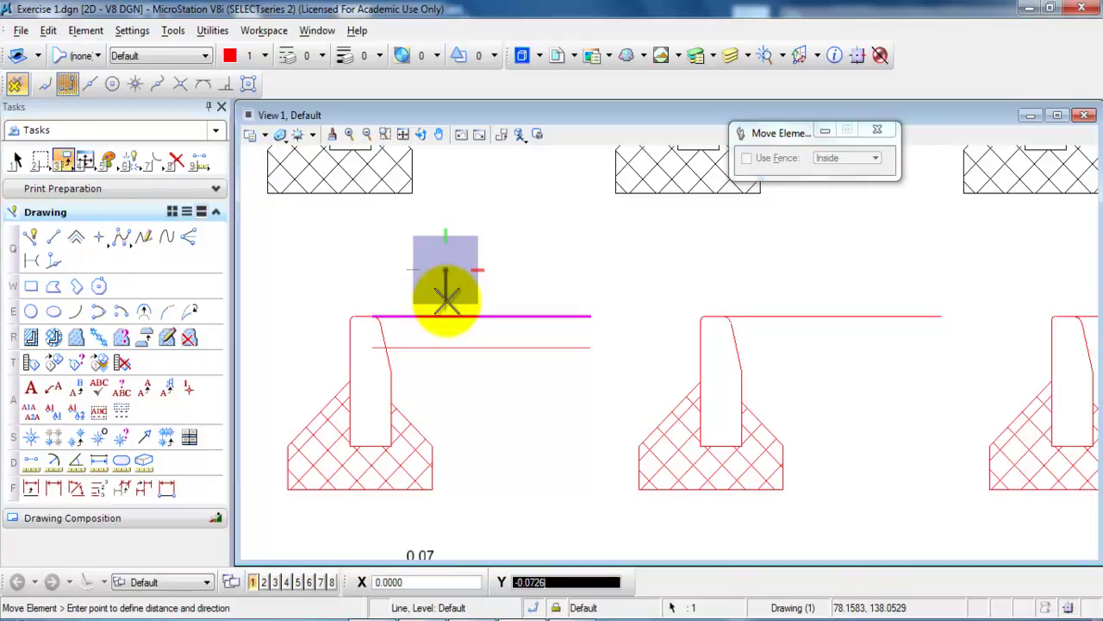
text(0.08)
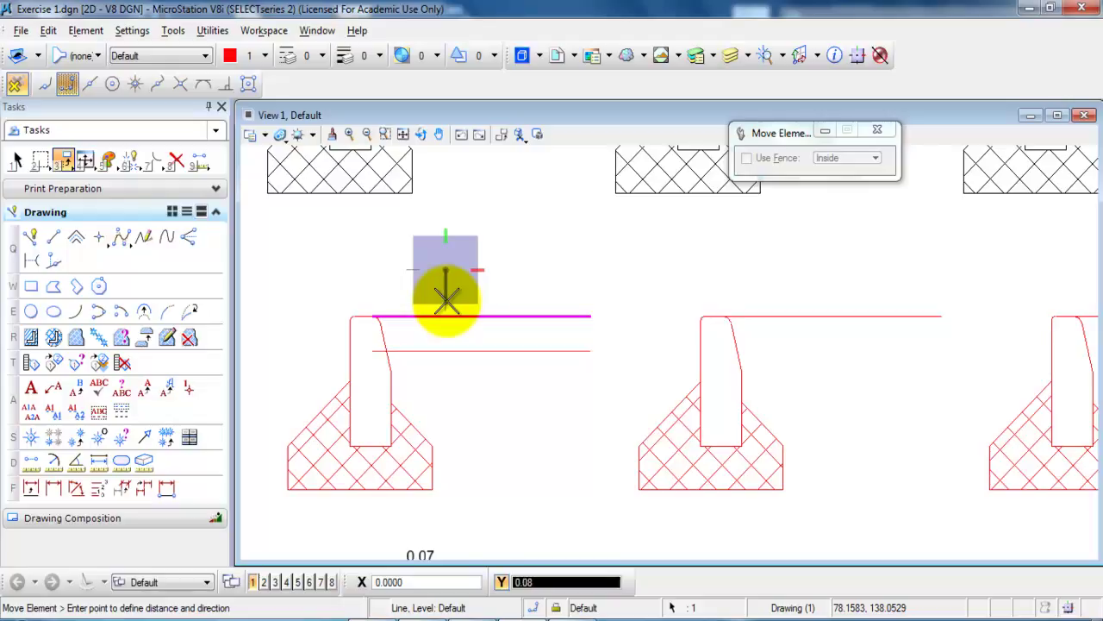
text(o)
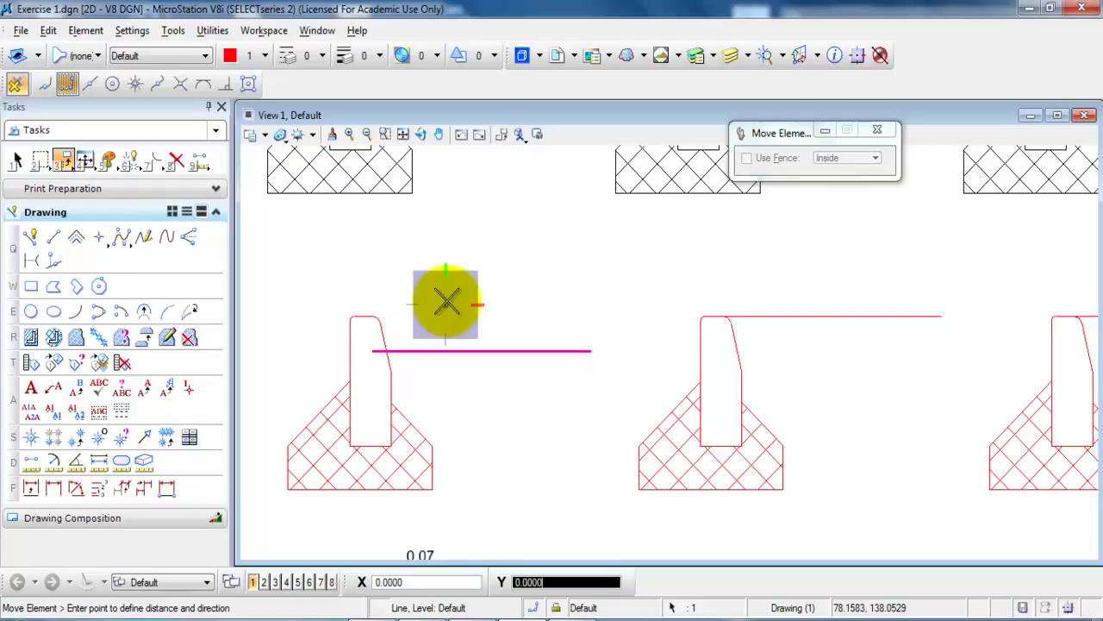
click(446, 301)
click(447, 321)
Move the horizontal line of the middle red kerb straight down by 0.1
middle_drag(560, 310, 513, 297)
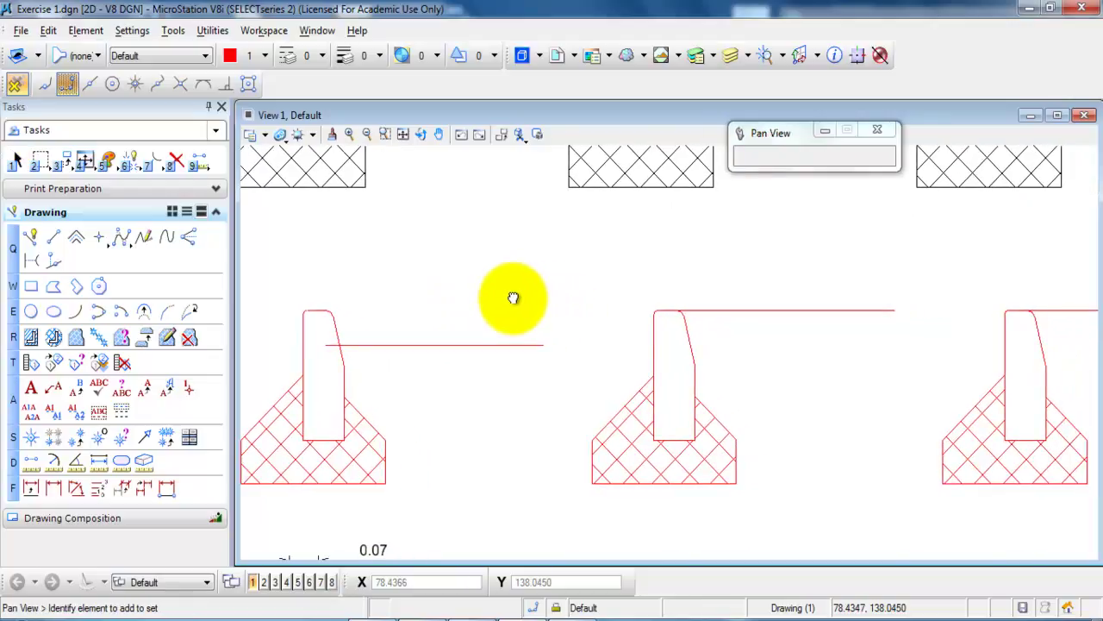
click(742, 317)
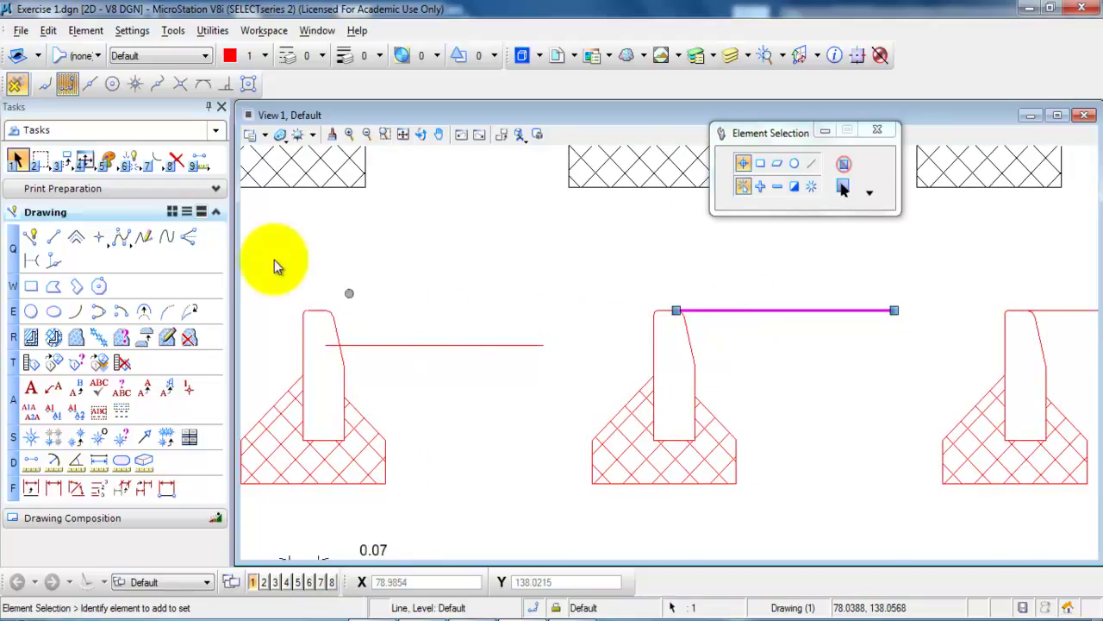
drag(68, 167, 131, 198)
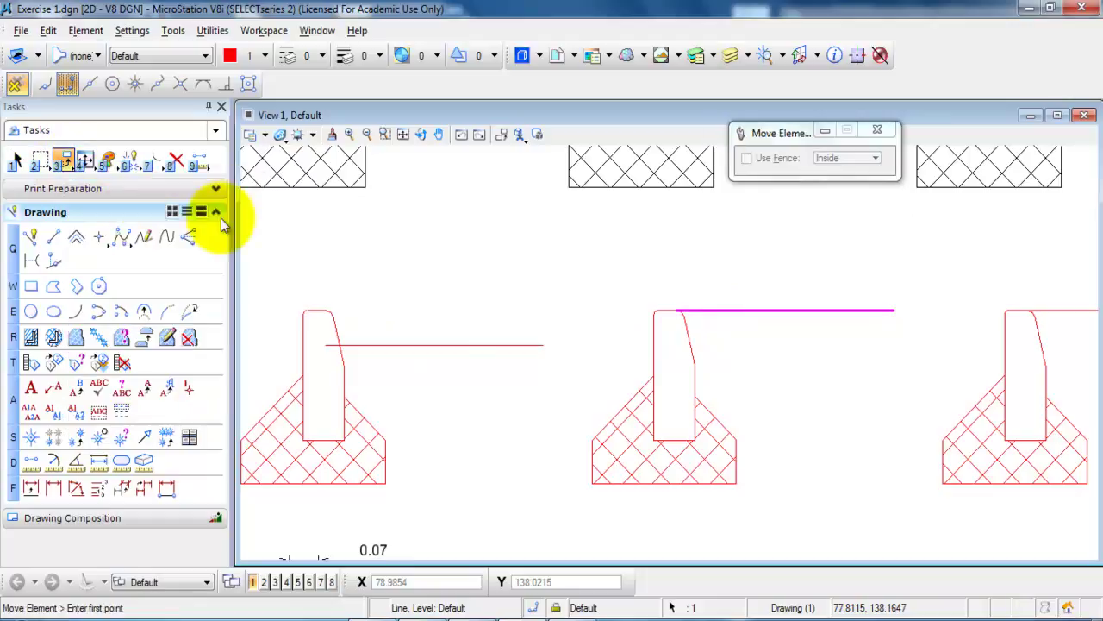
click(585, 257)
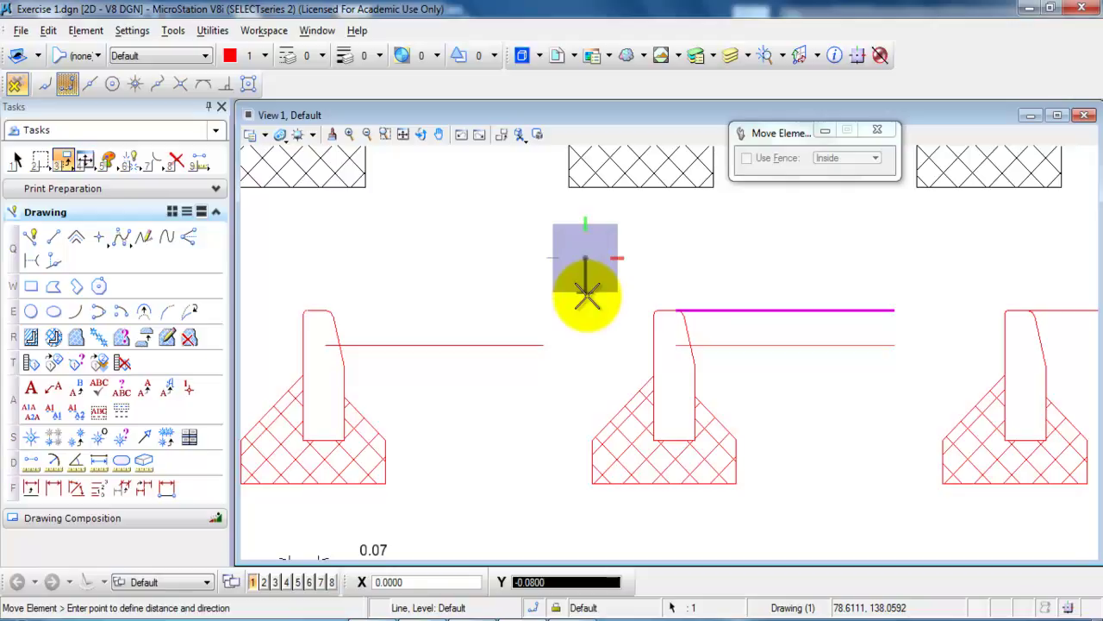
text(0)
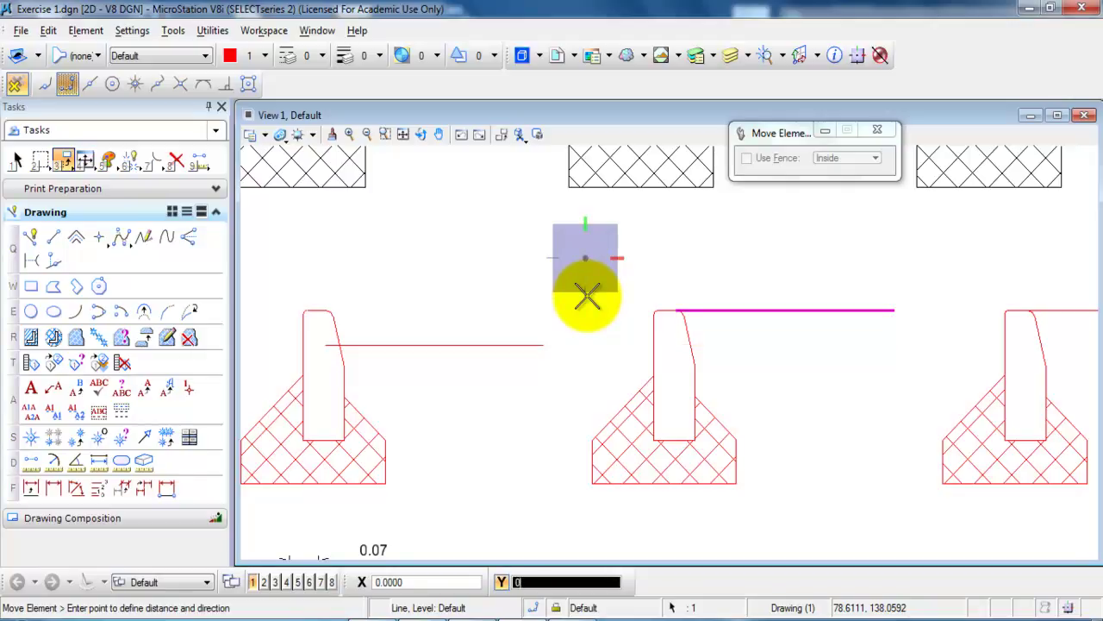
text(.1)
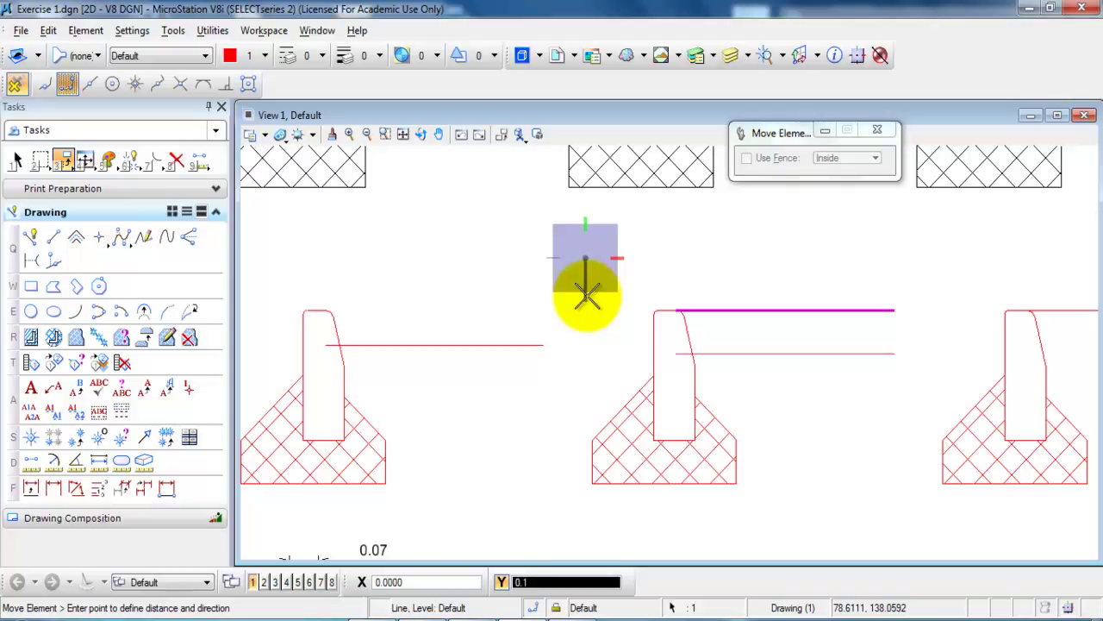
click(586, 296)
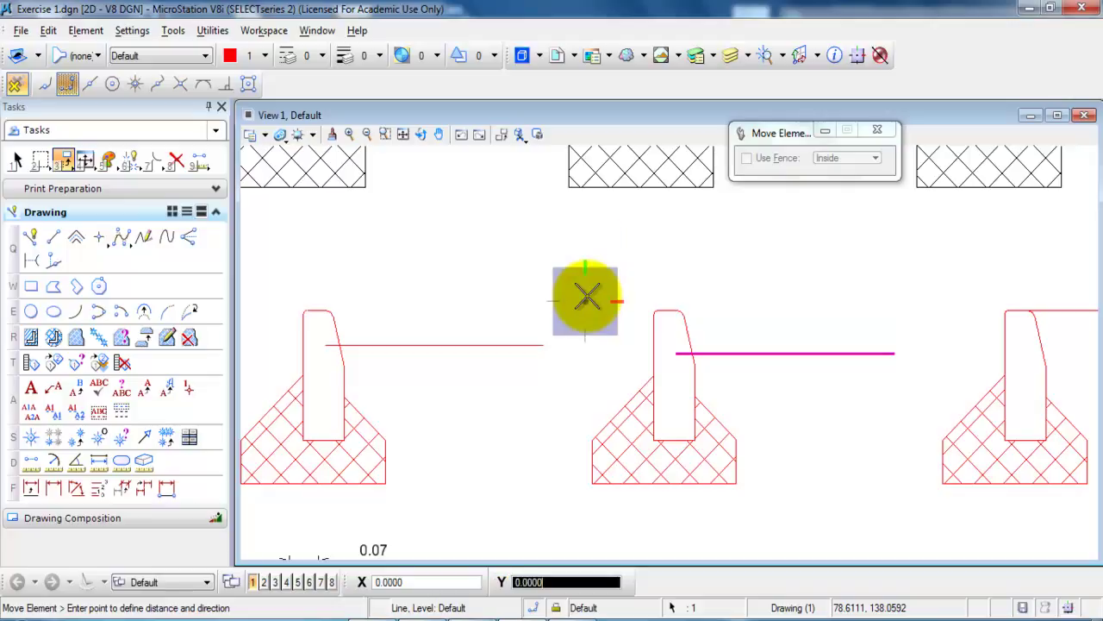
key(Escape)
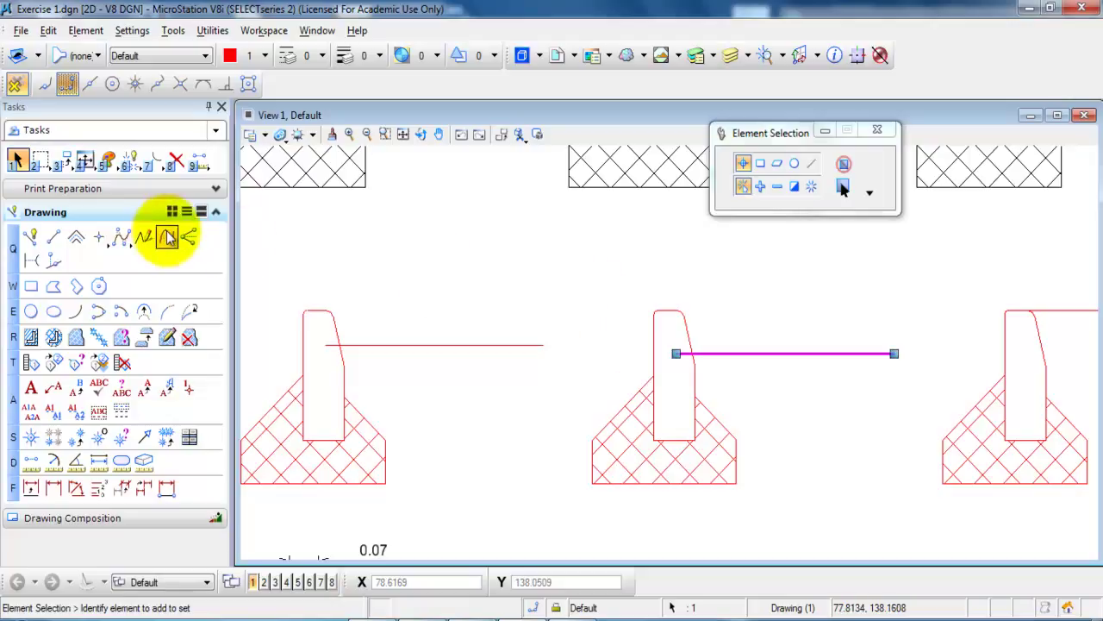
Move the horizontal line of the third red kerb straight down by 0.12
middle_drag(863, 292, 734, 280)
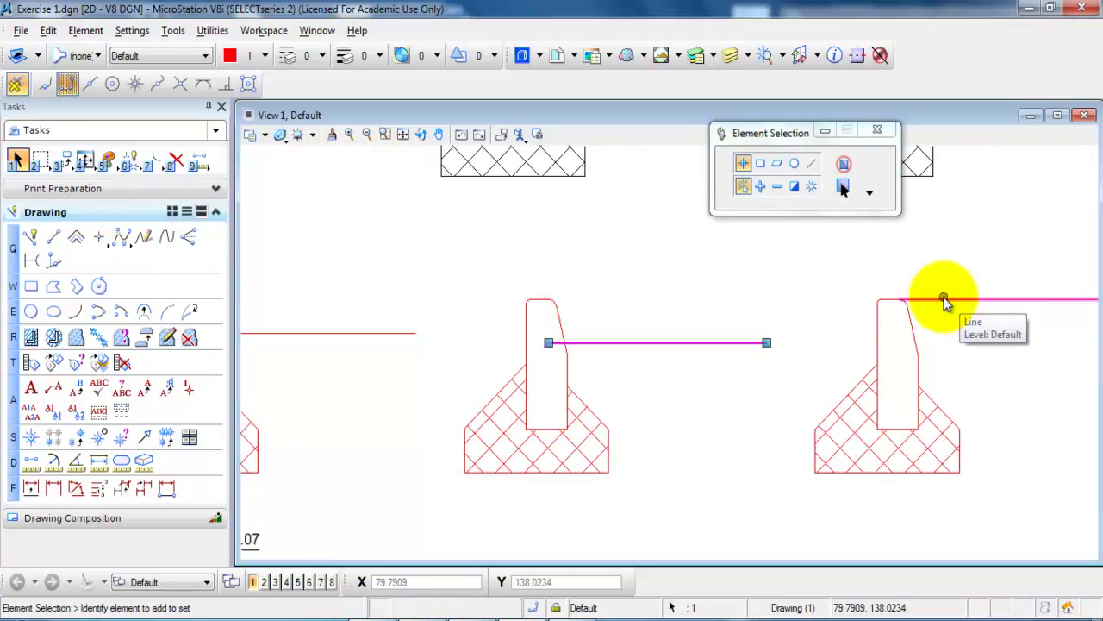
click(938, 301)
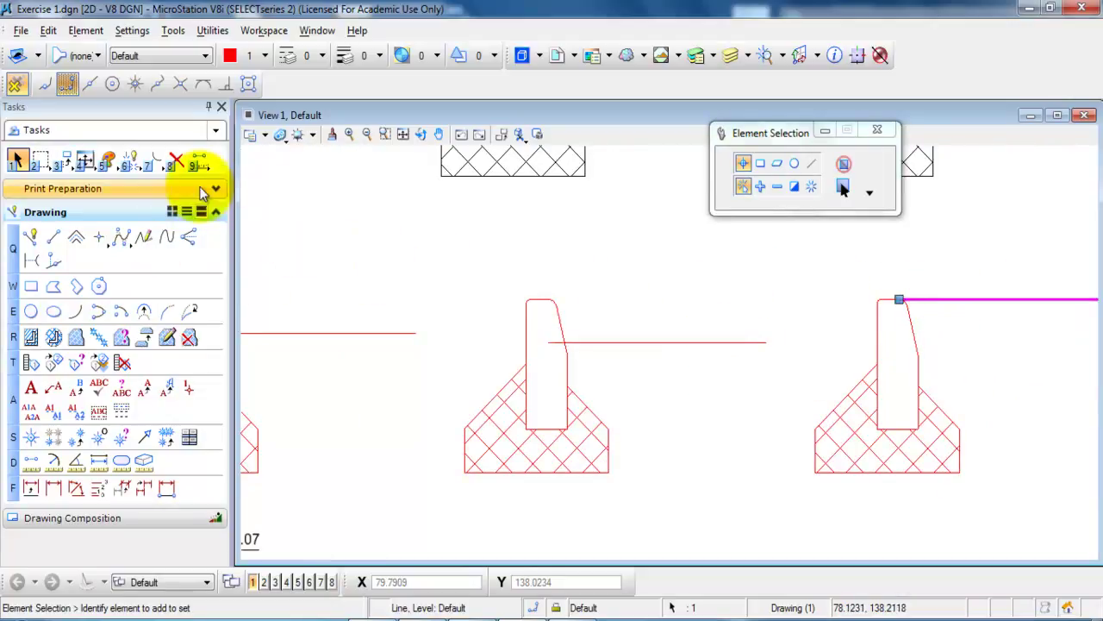
click(63, 161)
click(129, 196)
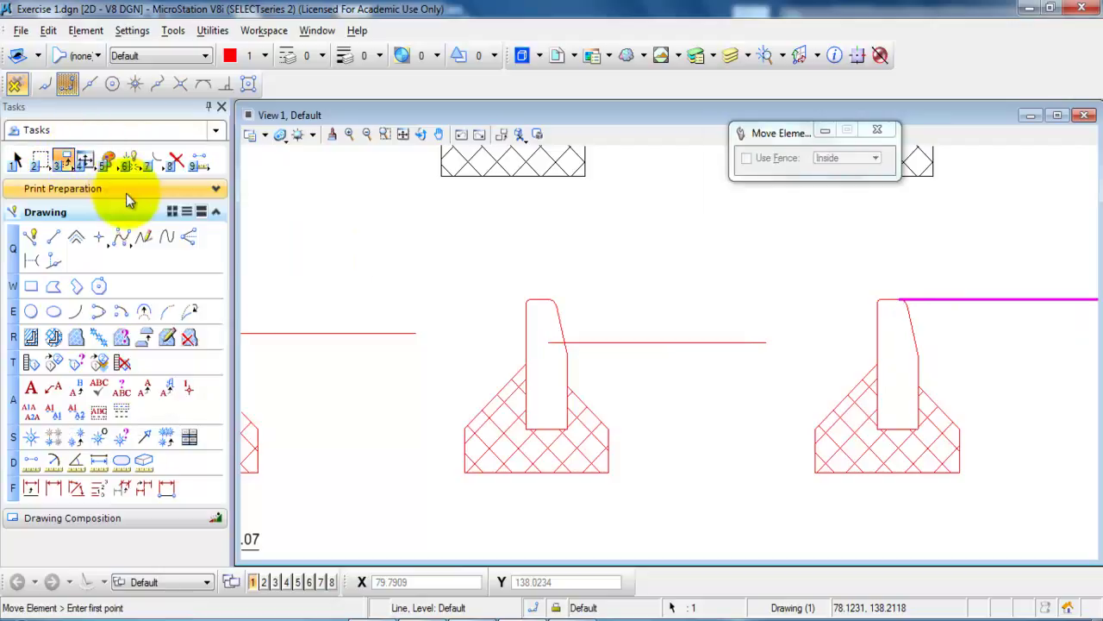
click(770, 252)
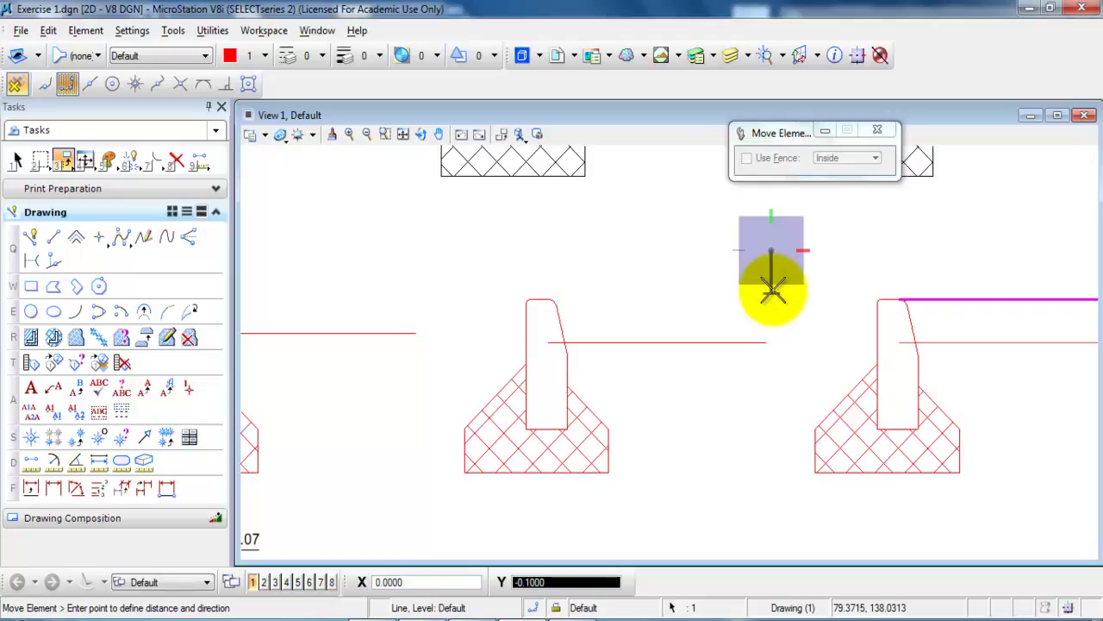
text(0.12)
click(772, 289)
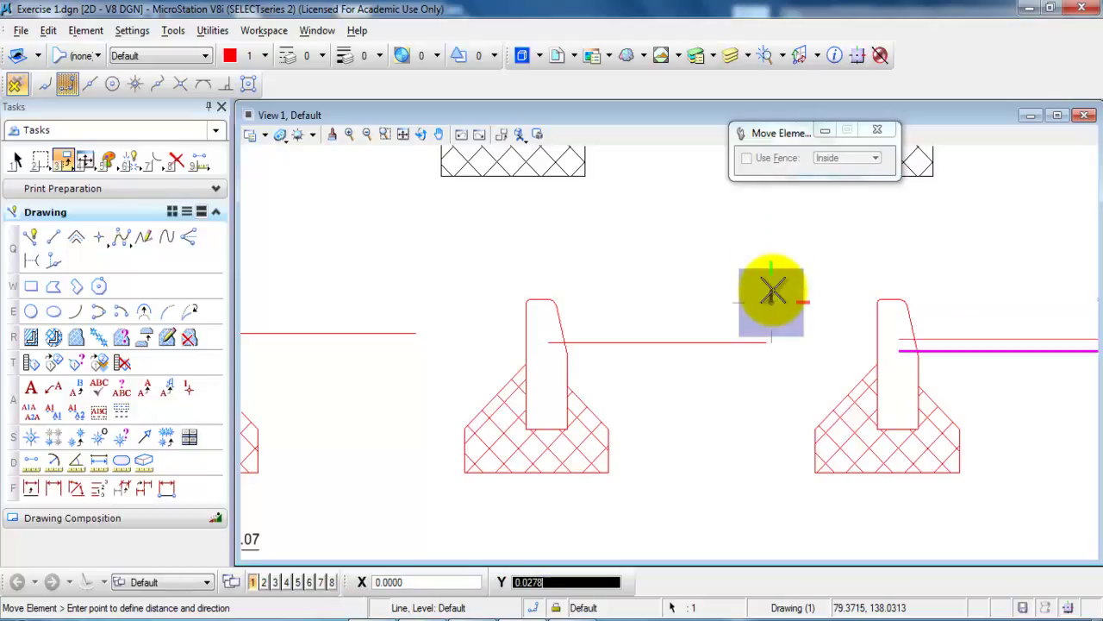
right_click(772, 291)
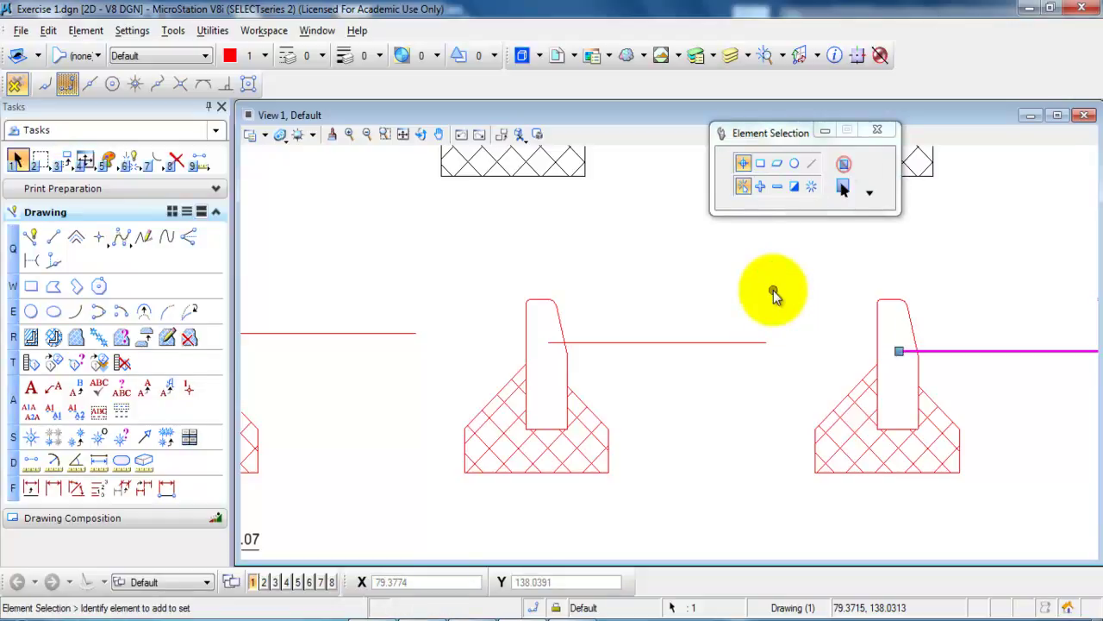
Trim the first red kerb's horizontal line to the kerb's sloping face with Trim To Element, keeping the part outside the kerb
scroll(773, 293, down, 2)
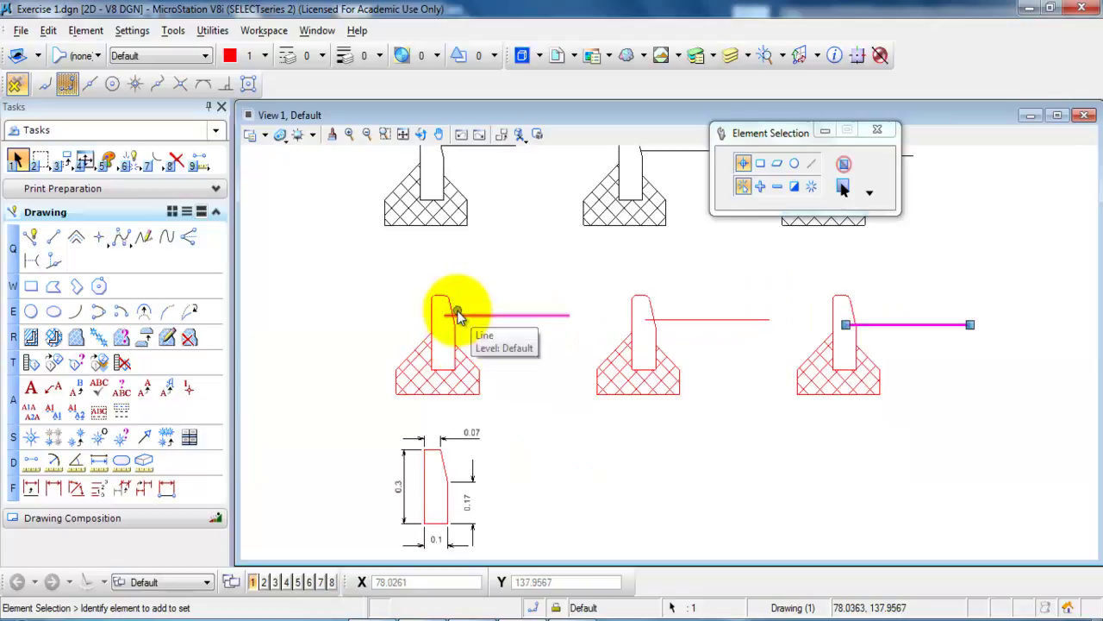
scroll(444, 321, up, 2)
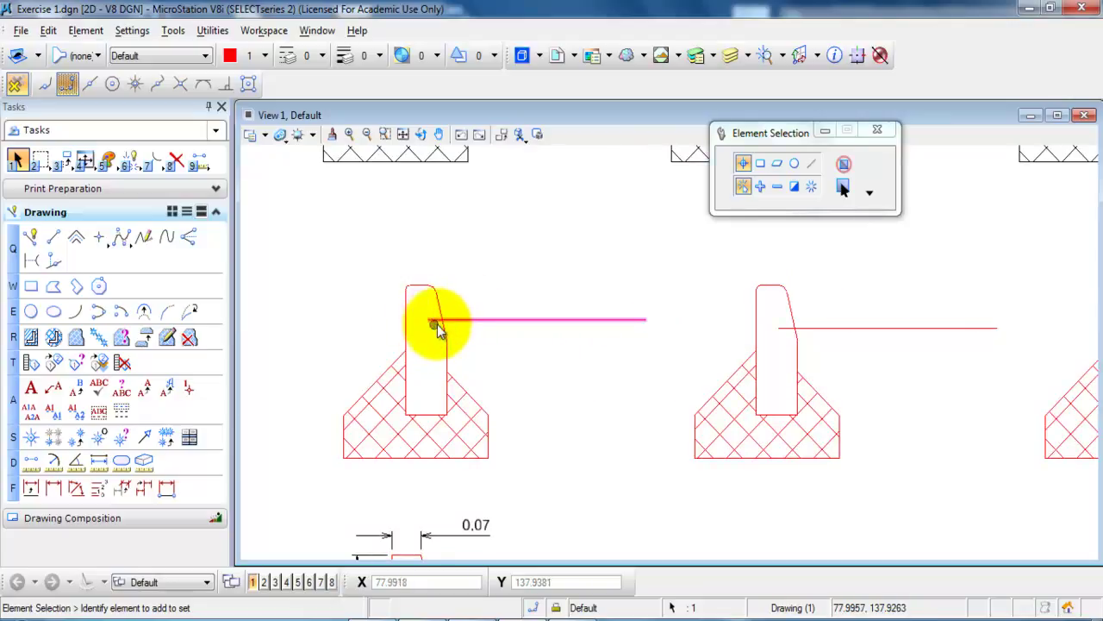
click(153, 164)
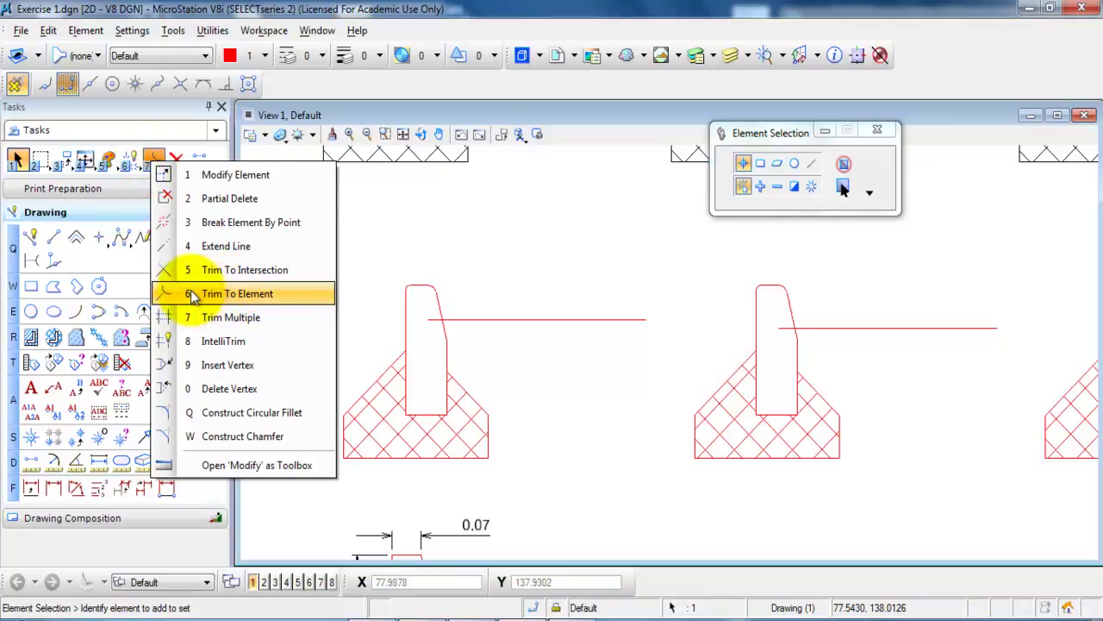
click(233, 293)
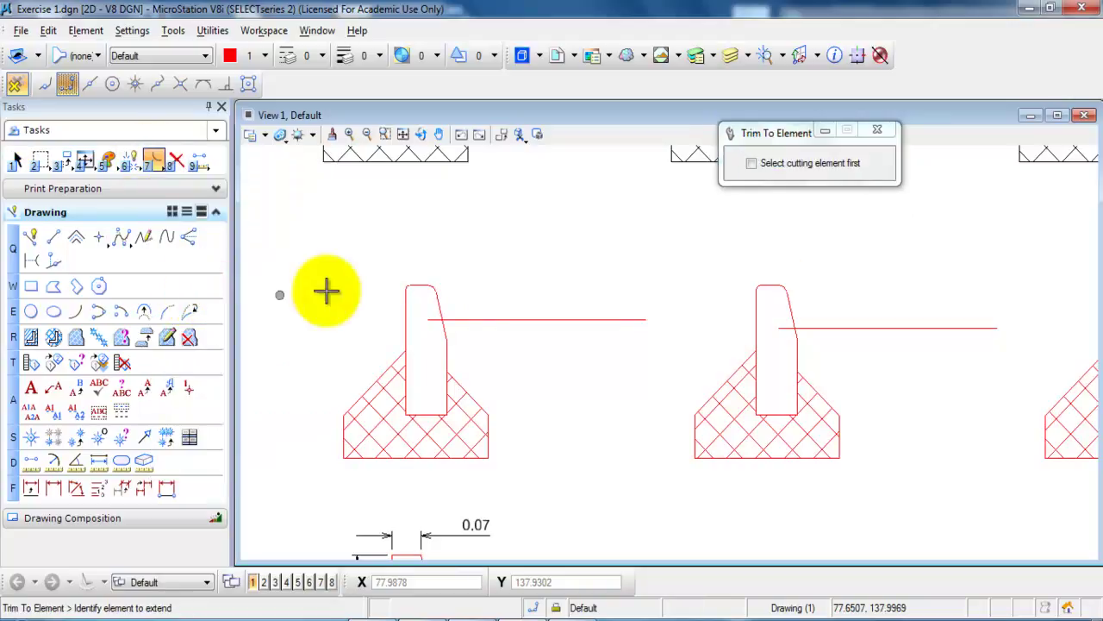
click(520, 320)
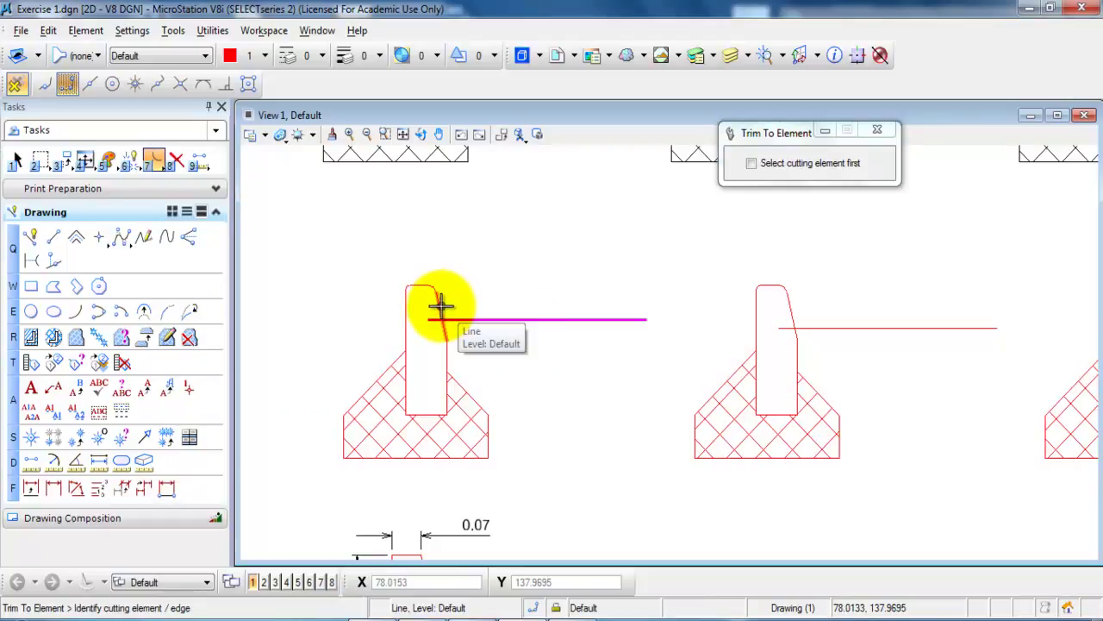
click(441, 305)
click(490, 293)
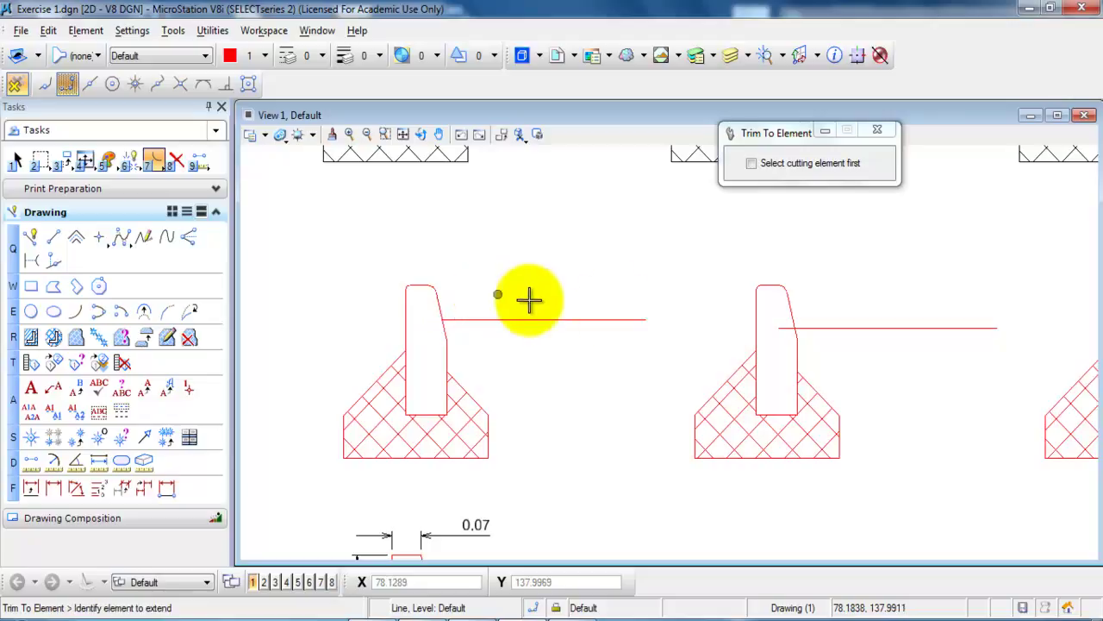
Trim the middle red kerb's horizontal line to its sloping face, removing the part inside the kerb
click(809, 326)
click(791, 308)
click(818, 301)
shift+drag(905, 301, 543, 279)
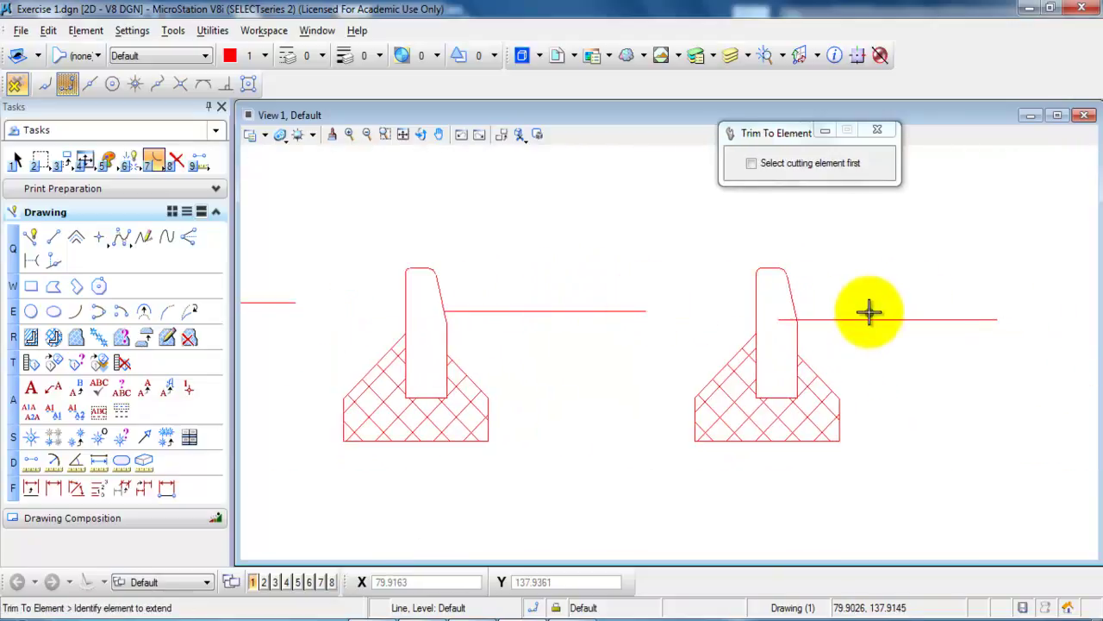